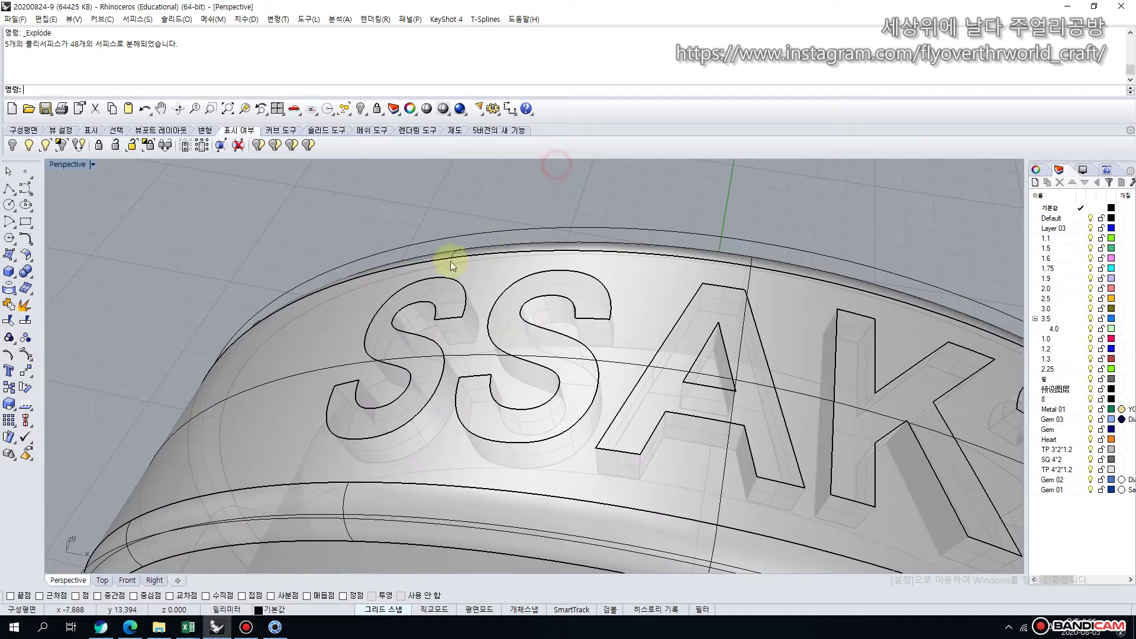
# Delete the outer surfaces covering the two S letters on the ring band so their recesses are open.
pyautogui.scroll(3, 447, 260)
pyautogui.click(420, 275)
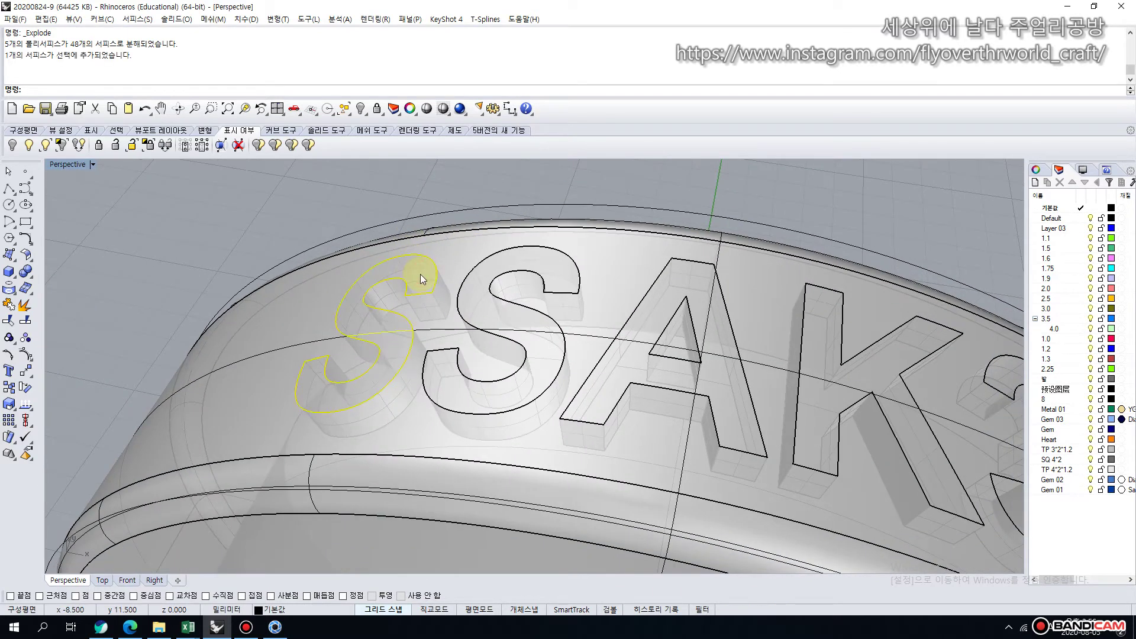
pyautogui.press('Delete')
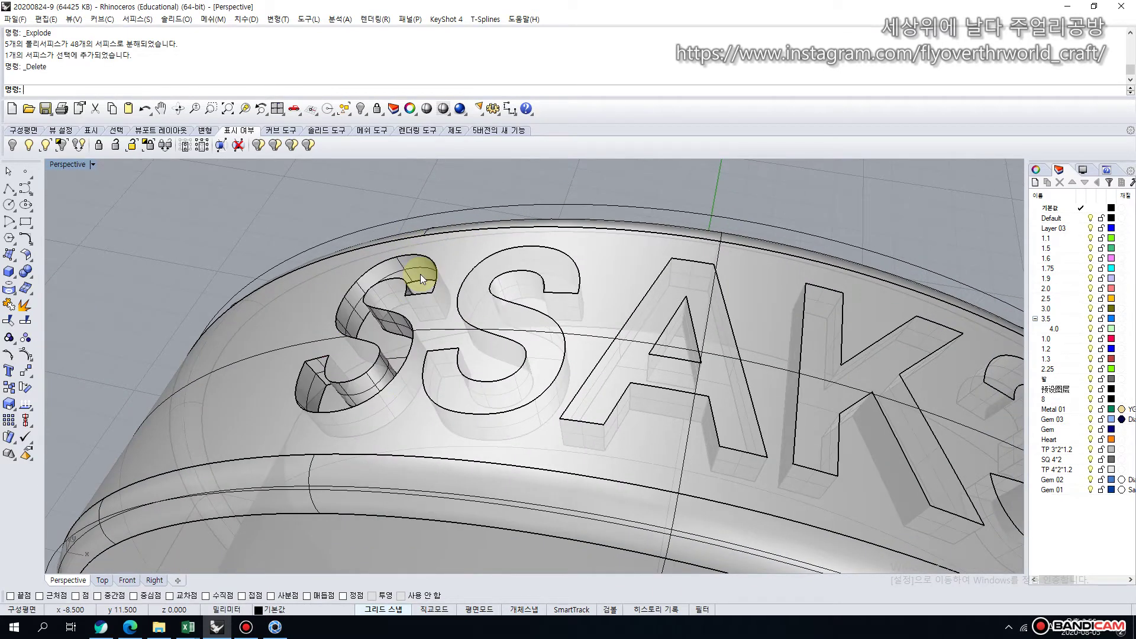
pyautogui.click(551, 274)
pyautogui.click(584, 309)
pyautogui.click(567, 298)
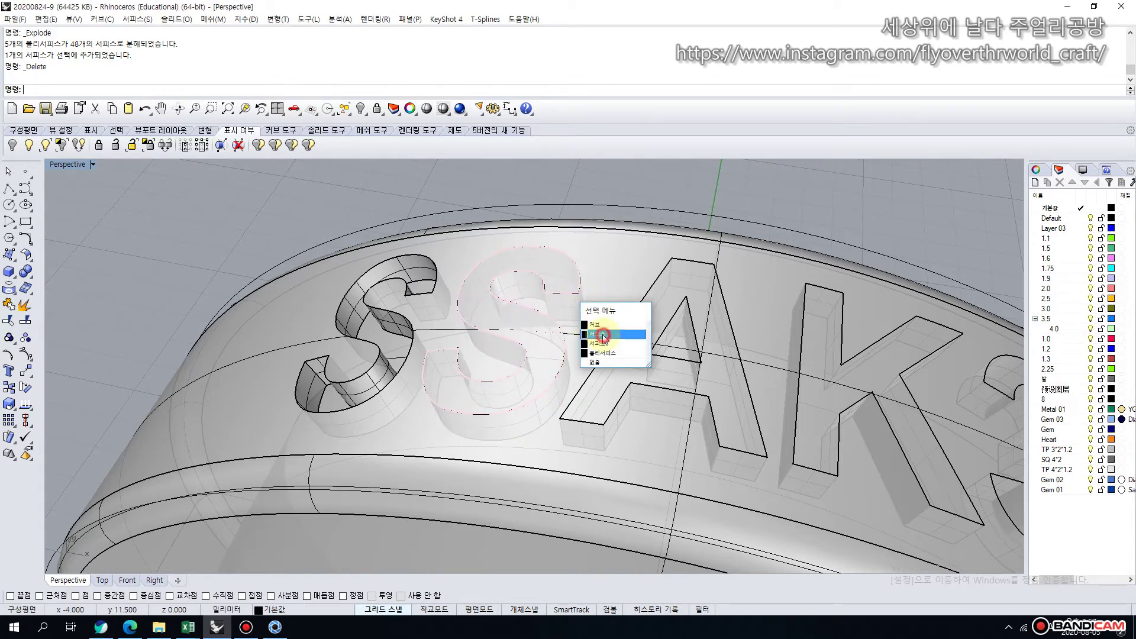
pyautogui.click(603, 335)
pyautogui.press('Delete')
# Delete the outer surfaces covering the letters A and K and the digit 3 on the band.
pyautogui.click(705, 330)
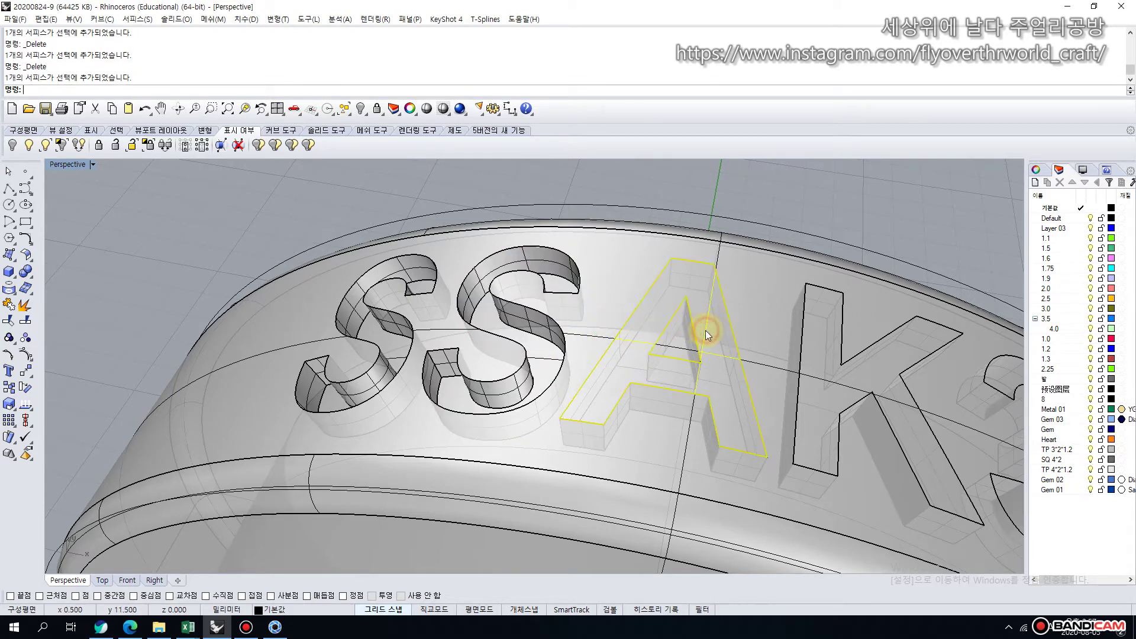
pyautogui.press('Delete')
pyautogui.click(815, 377)
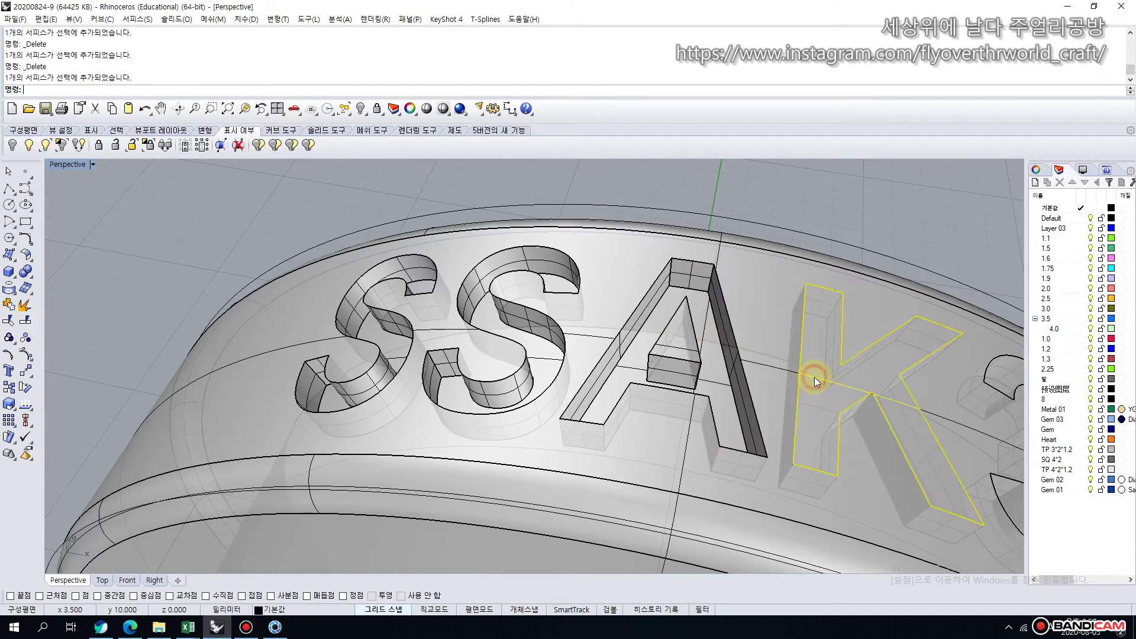
pyautogui.press('Delete')
pyautogui.keyDown('shift'); pyautogui.moveTo(862, 385); pyautogui.dragTo(609, 326, button='right'); pyautogui.keyUp('shift')
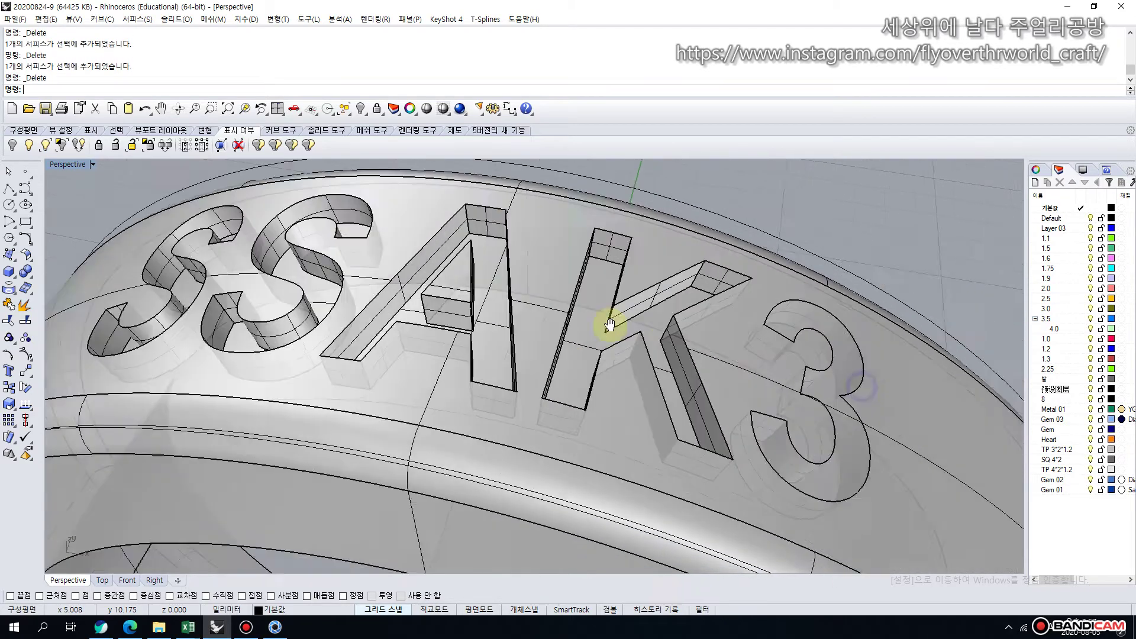
pyautogui.click(741, 391)
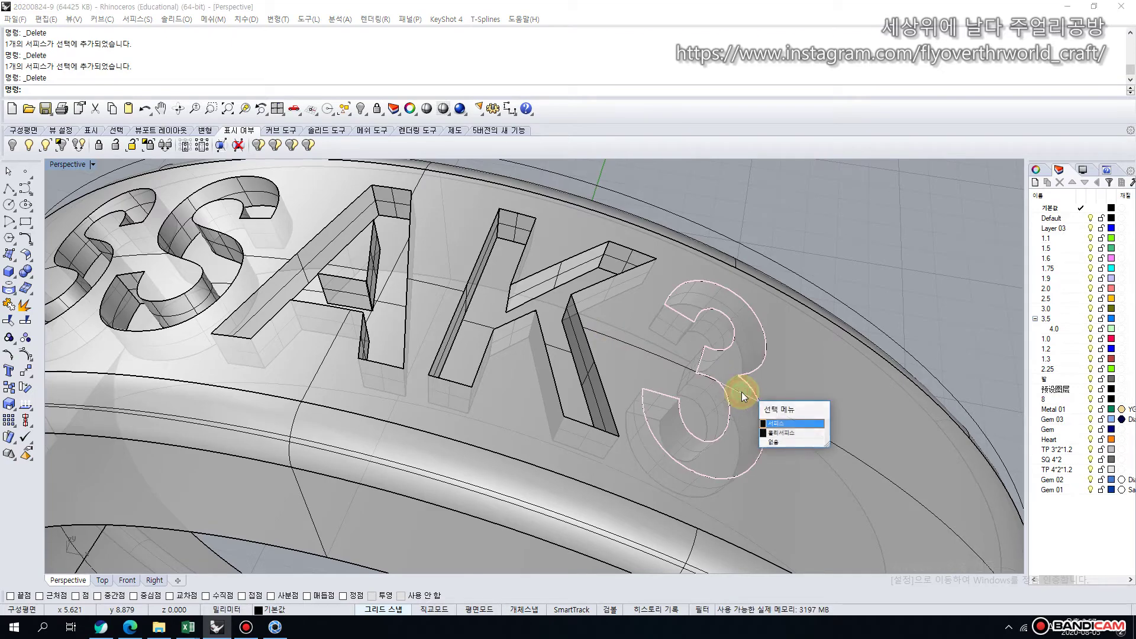
pyautogui.click(777, 423)
pyautogui.press('Delete')
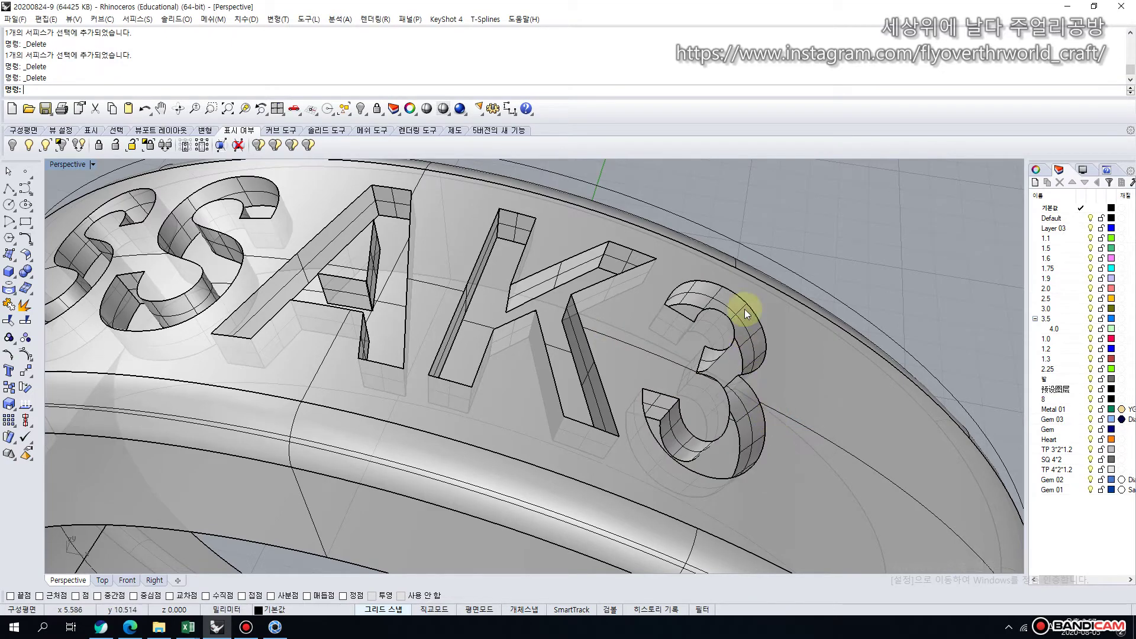
# Assign the recessed bottom surfaces of all five SSAK3 characters to layer 1.1.
pyautogui.scroll(-5, 768, 240)
pyautogui.moveTo(760, 224); pyautogui.dragTo(766, 254, button='right')
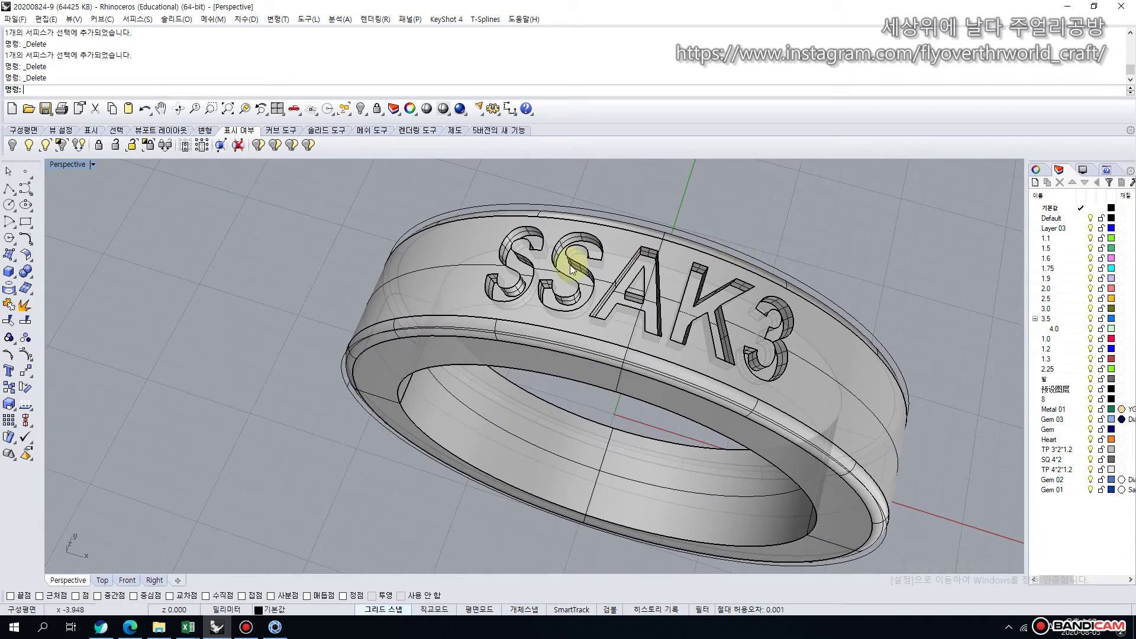
pyautogui.scroll(3, 571, 269)
pyautogui.click(515, 285)
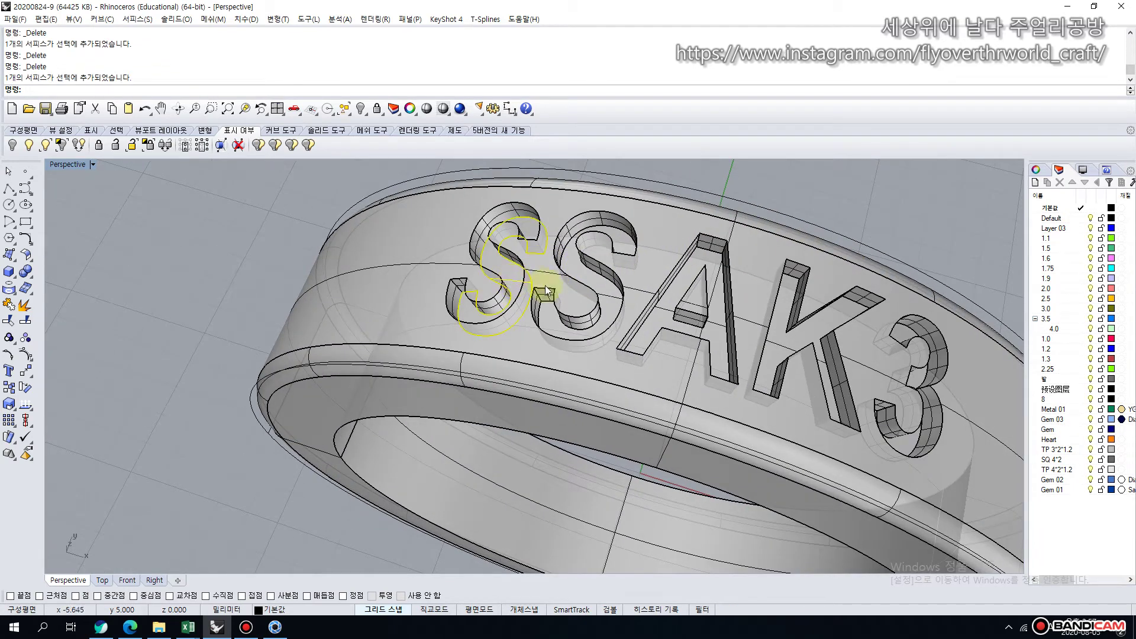
pyautogui.click(610, 301)
pyautogui.click(666, 313)
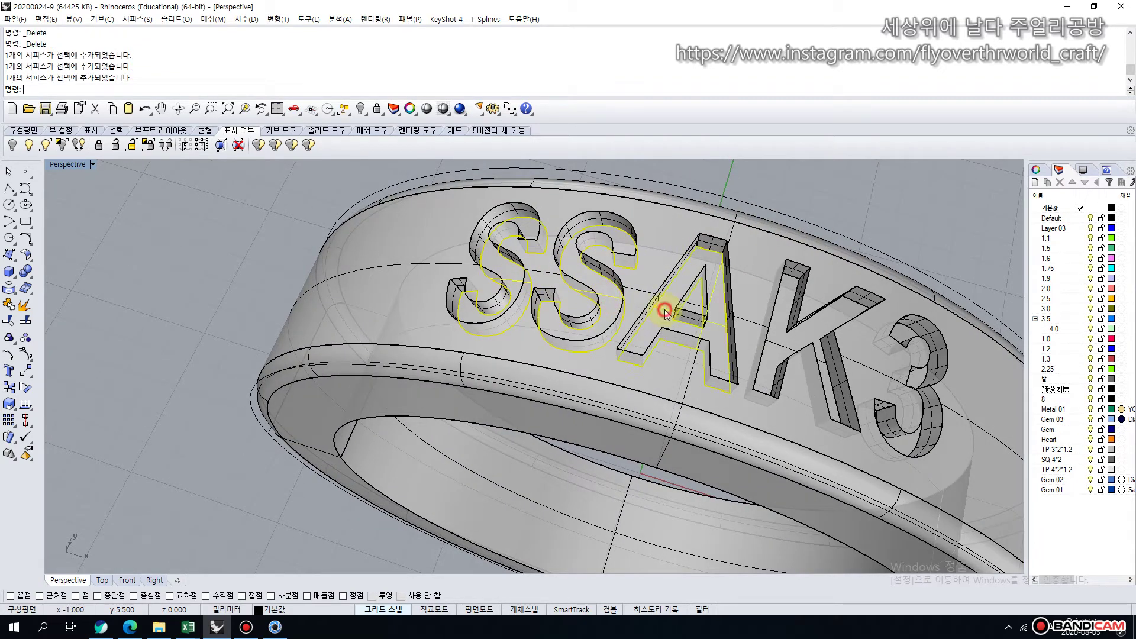
pyautogui.click(780, 349)
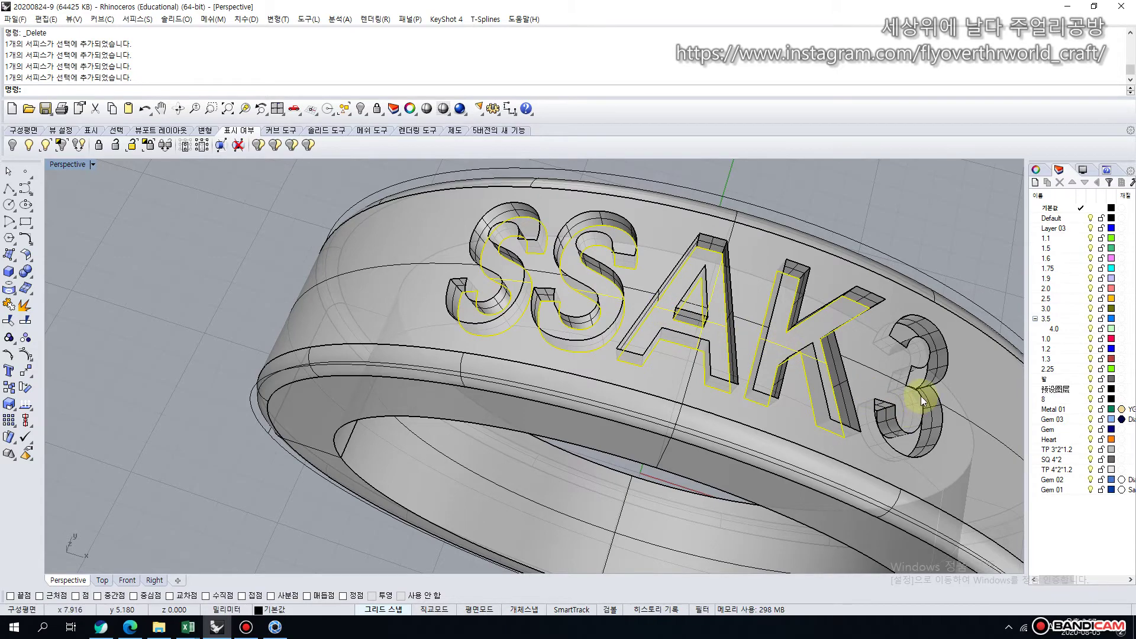
pyautogui.moveTo(921, 396); pyautogui.dragTo(726, 460, button='right')
pyautogui.click(722, 452)
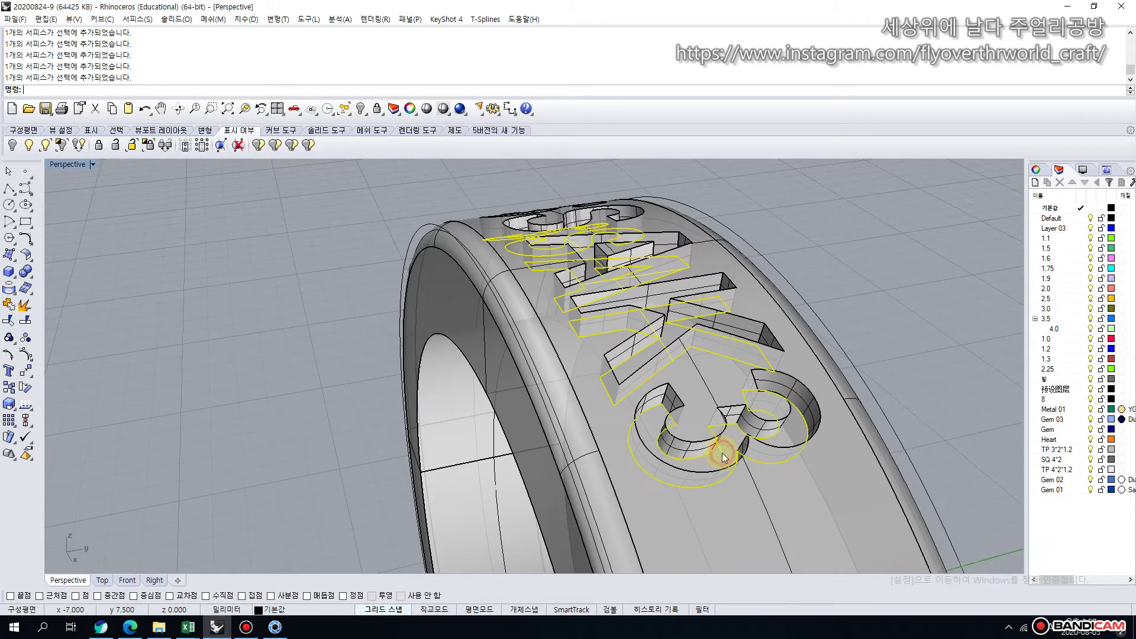
pyautogui.rightClick(1057, 240)
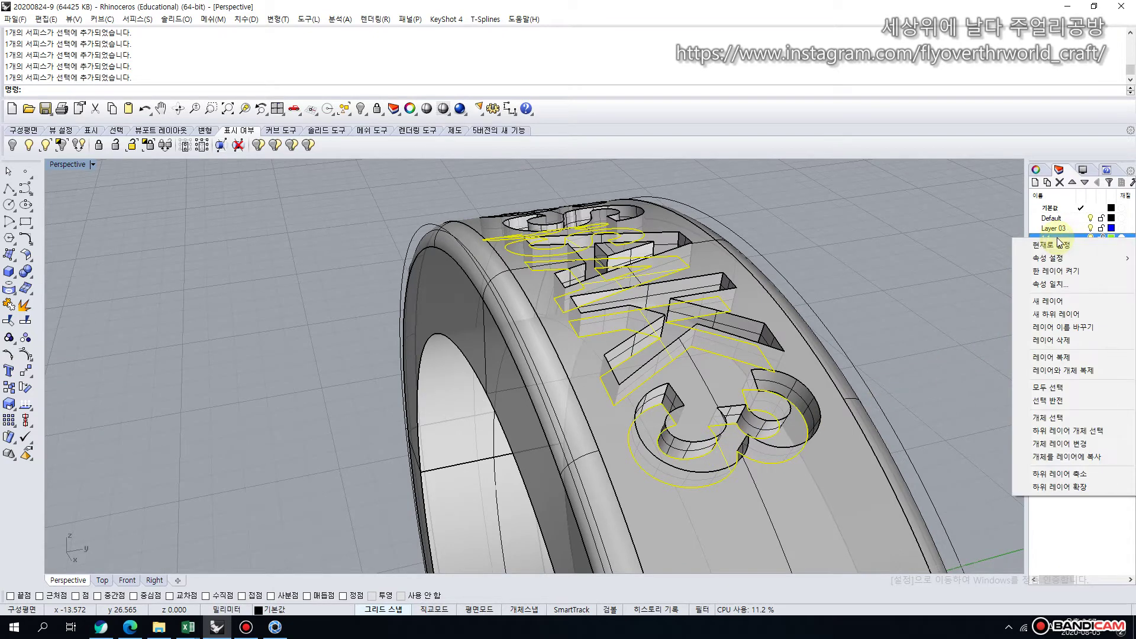
pyautogui.click(1048, 445)
pyautogui.moveTo(287, 172); pyautogui.dragTo(379, 318, button='right')
pyautogui.click(212, 271)
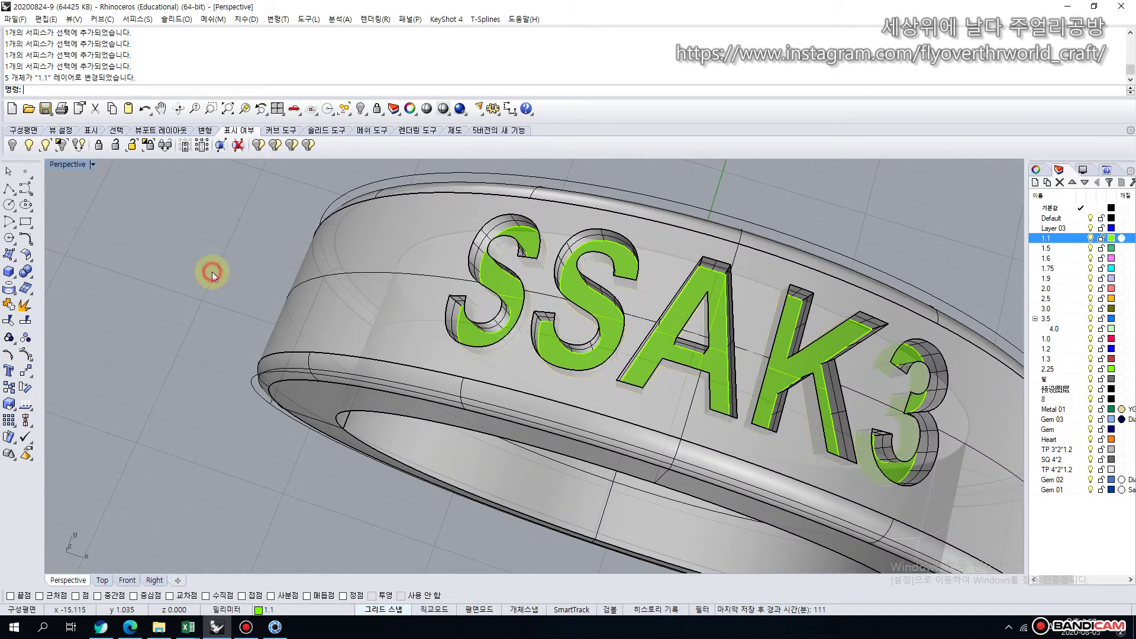
# Select all the curves in the model and delete them.
pyautogui.scroll(-6, 212, 271)
pyautogui.moveTo(212, 272); pyautogui.dragTo(271, 306, button='right')
pyautogui.scroll(-3, 224, 320)
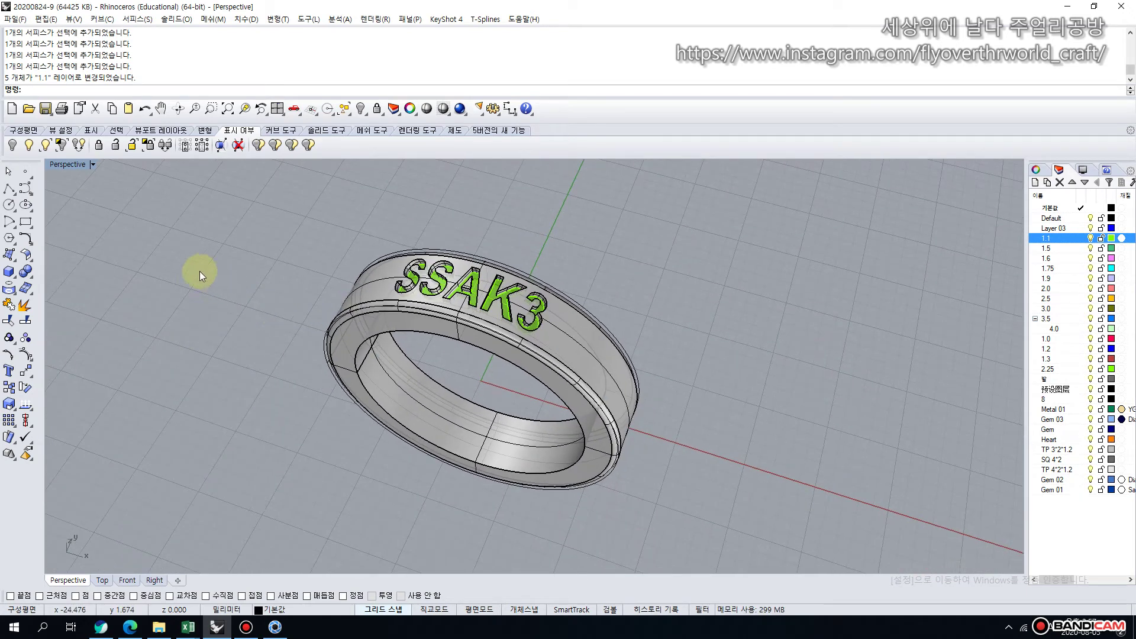
pyautogui.click(117, 130)
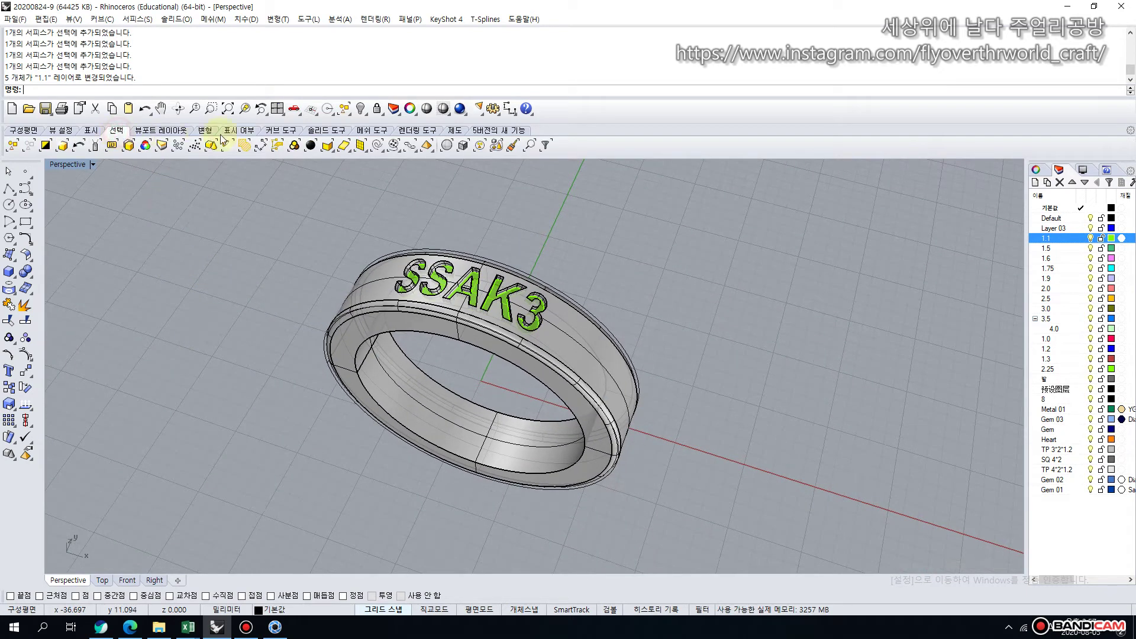
pyautogui.click(377, 146)
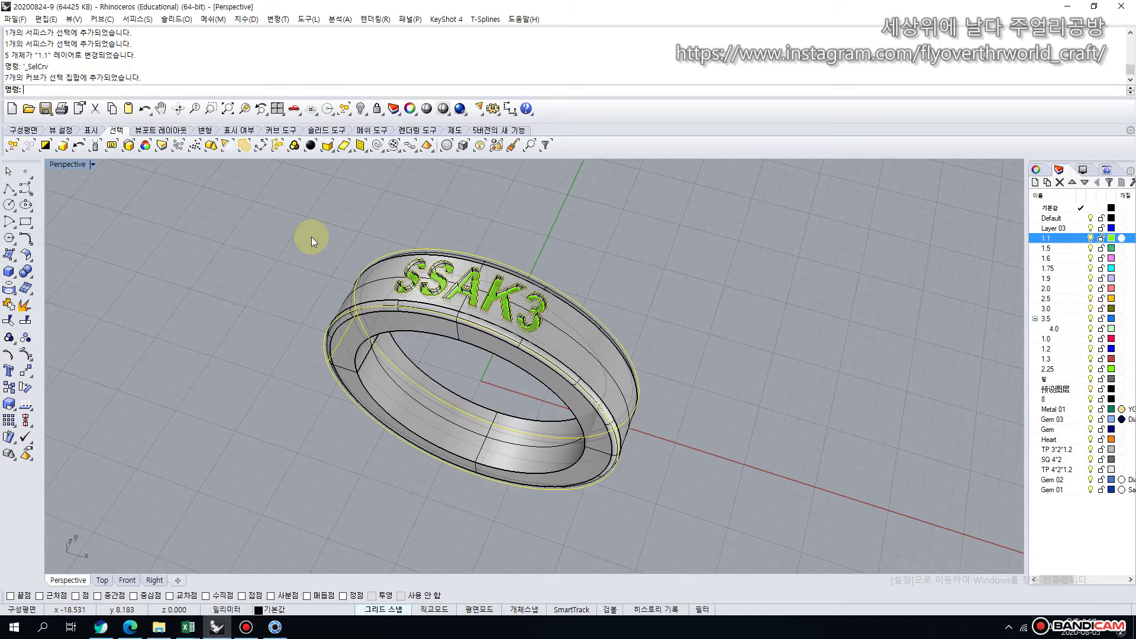
pyautogui.press('Delete')
# Copy the complete ring twice in the Top view, about 8.5 mm and 17.5 mm straight below the original.
pyautogui.scroll(-2, 281, 267)
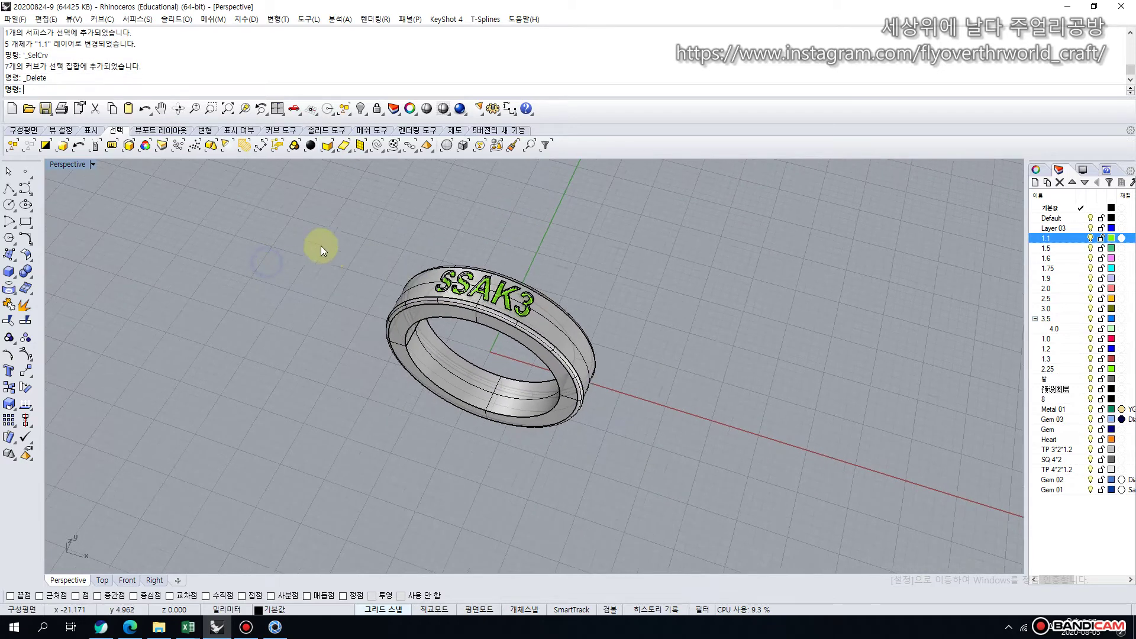
pyautogui.moveTo(309, 241); pyautogui.dragTo(697, 445)
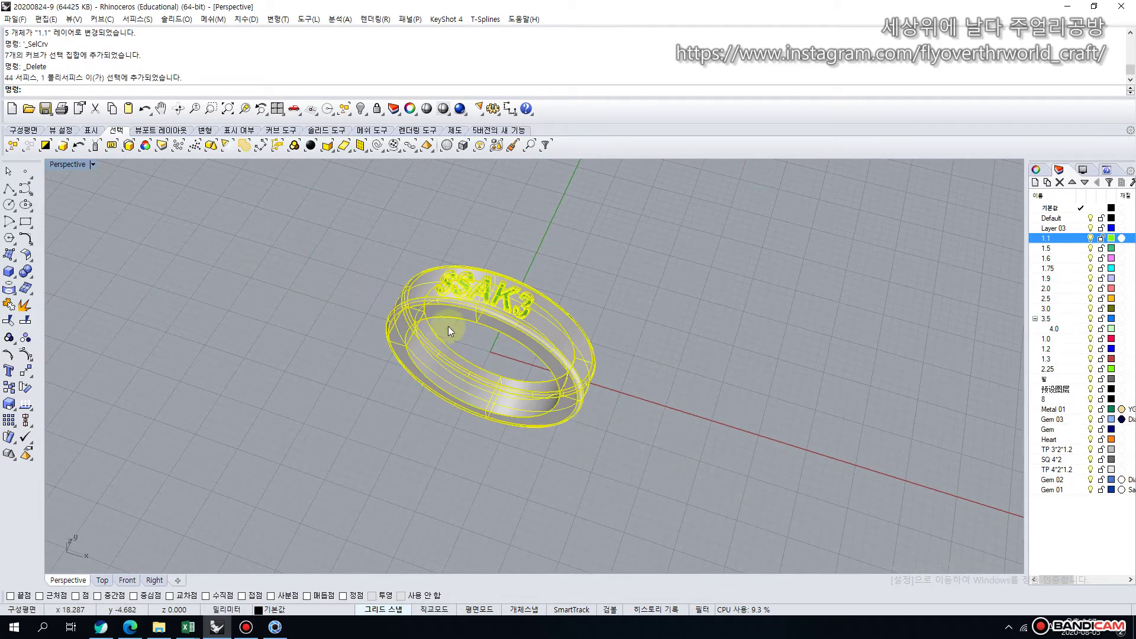
pyautogui.doubleClick(72, 165)
pyautogui.moveTo(201, 293); pyautogui.dragTo(264, 275, button='right')
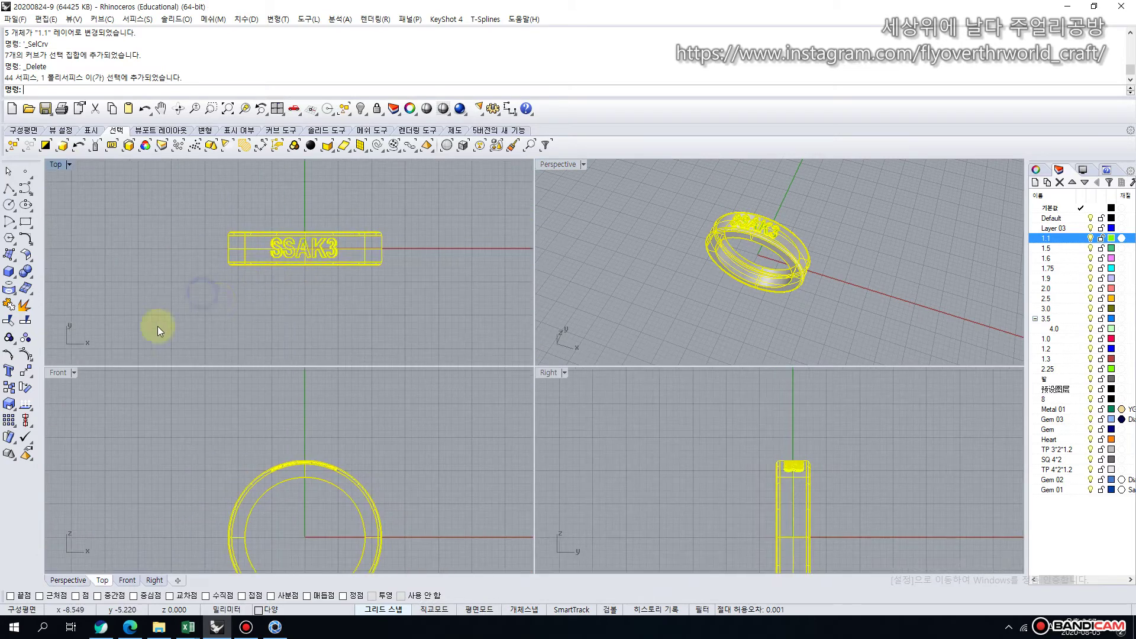
pyautogui.click(10, 394)
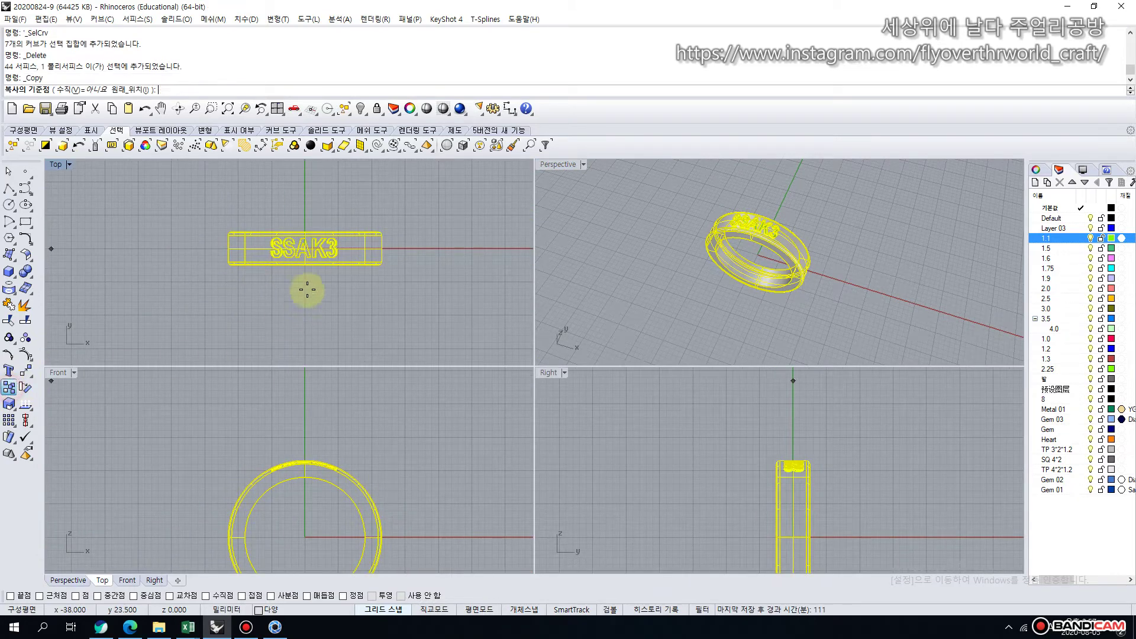
pyautogui.click(304, 249)
pyautogui.click(305, 305)
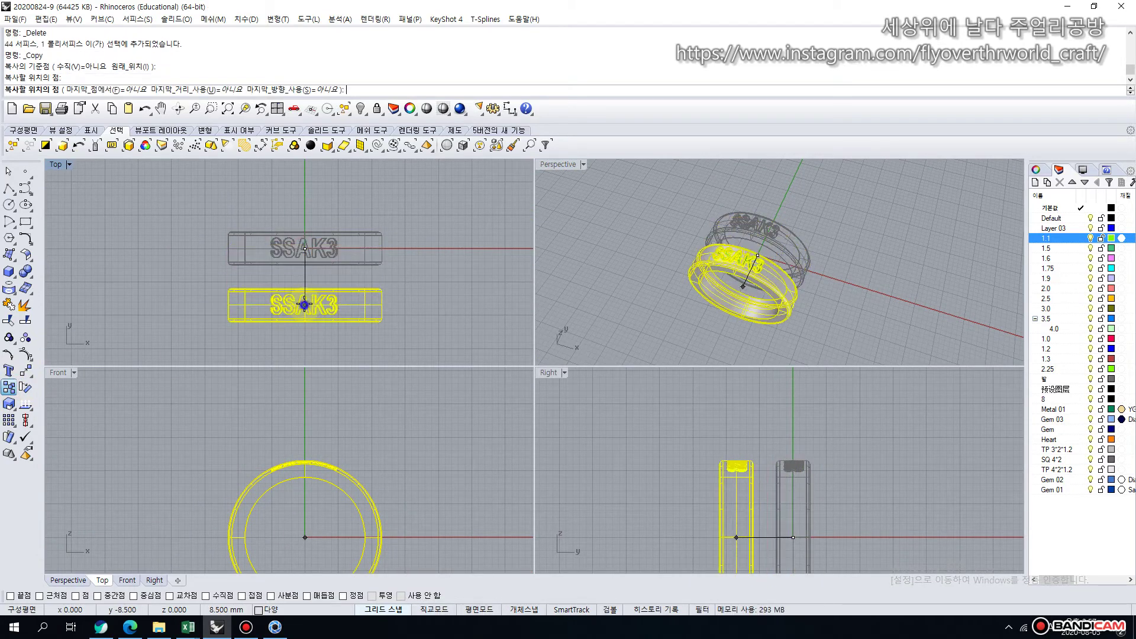
pyautogui.moveTo(305, 309); pyautogui.dragTo(307, 249, button='right')
pyautogui.click(307, 246)
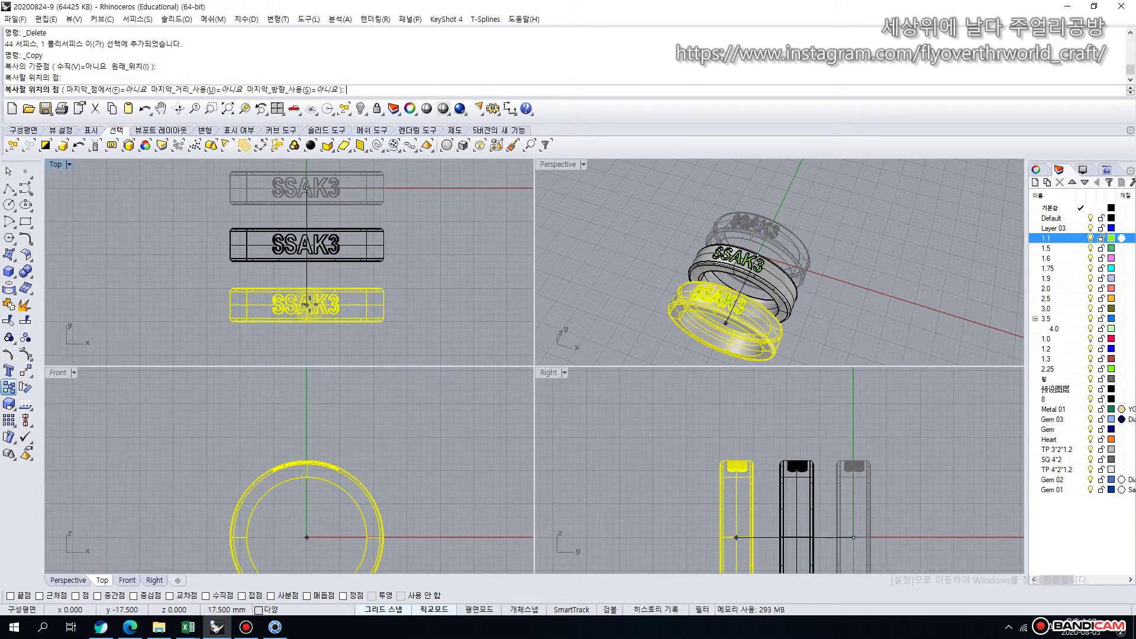
pyautogui.click(306, 305)
pyautogui.press('Return')
# Move both ring copies together in the Top view, about 22.5 mm to the left of the original.
pyautogui.click(183, 221)
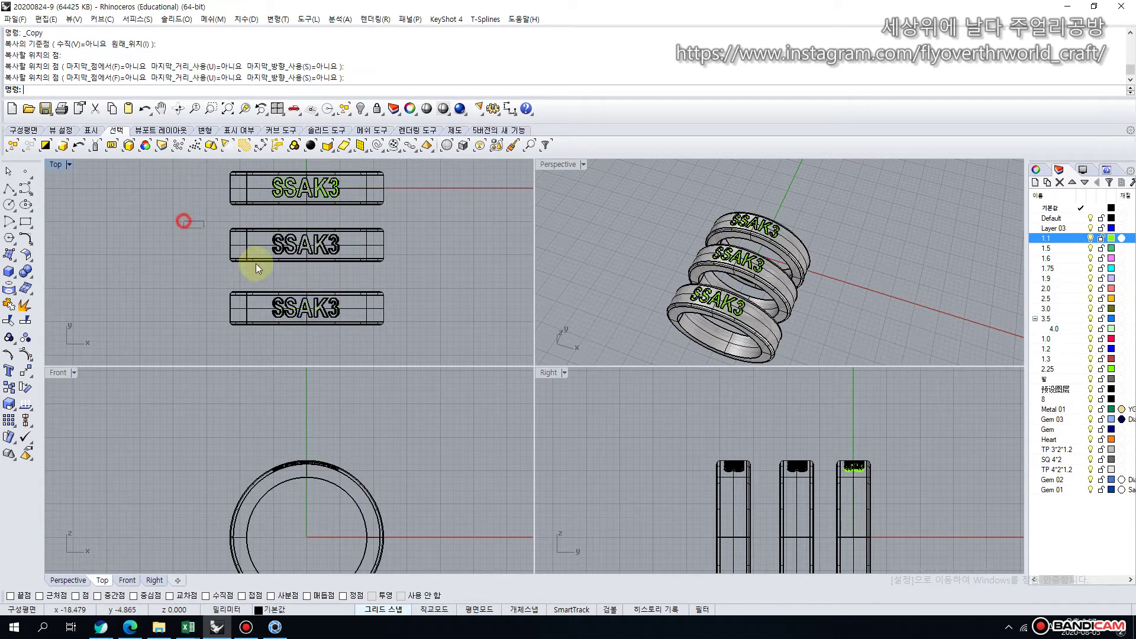
pyautogui.moveTo(224, 215); pyautogui.dragTo(438, 354)
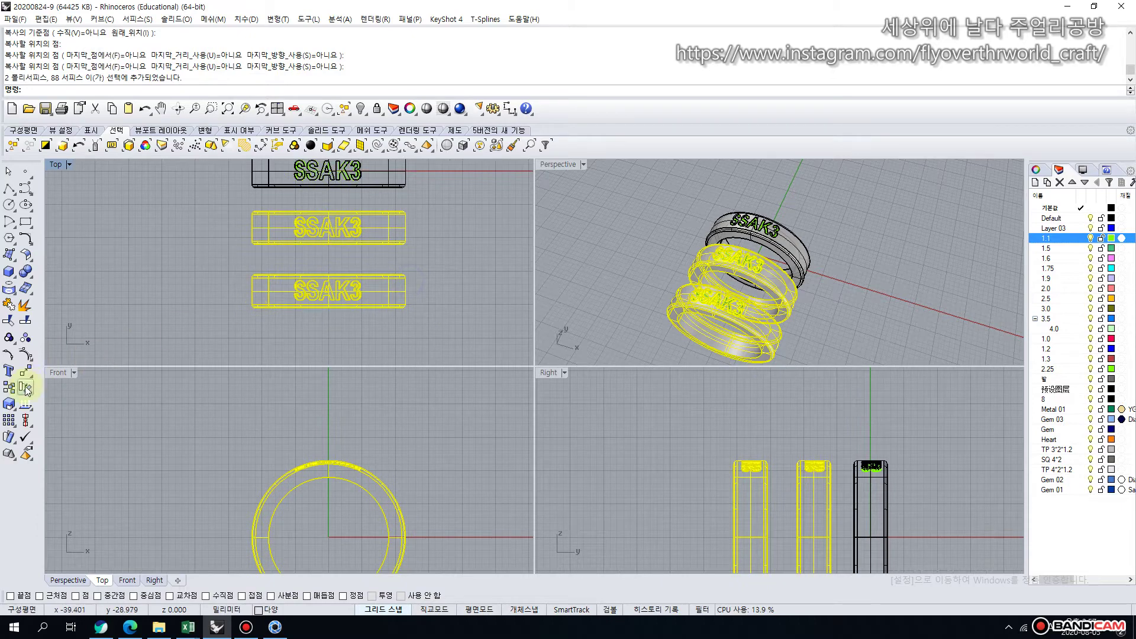
pyautogui.moveTo(629, 259); pyautogui.dragTo(716, 264, button='right')
pyautogui.moveTo(780, 271); pyautogui.dragTo(374, 251)
pyautogui.click(315, 287)
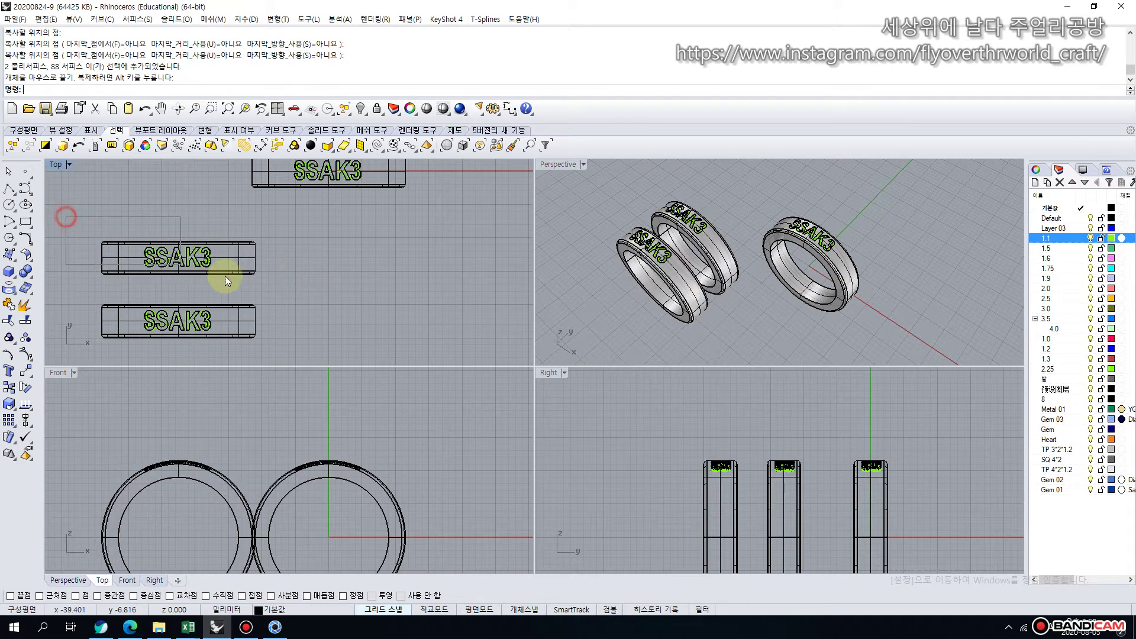
# Rotate the upper ring copy by about 66° around its centre in the Top view and move it up away from the lower copy.
pyautogui.moveTo(276, 289); pyautogui.dragTo(286, 289)
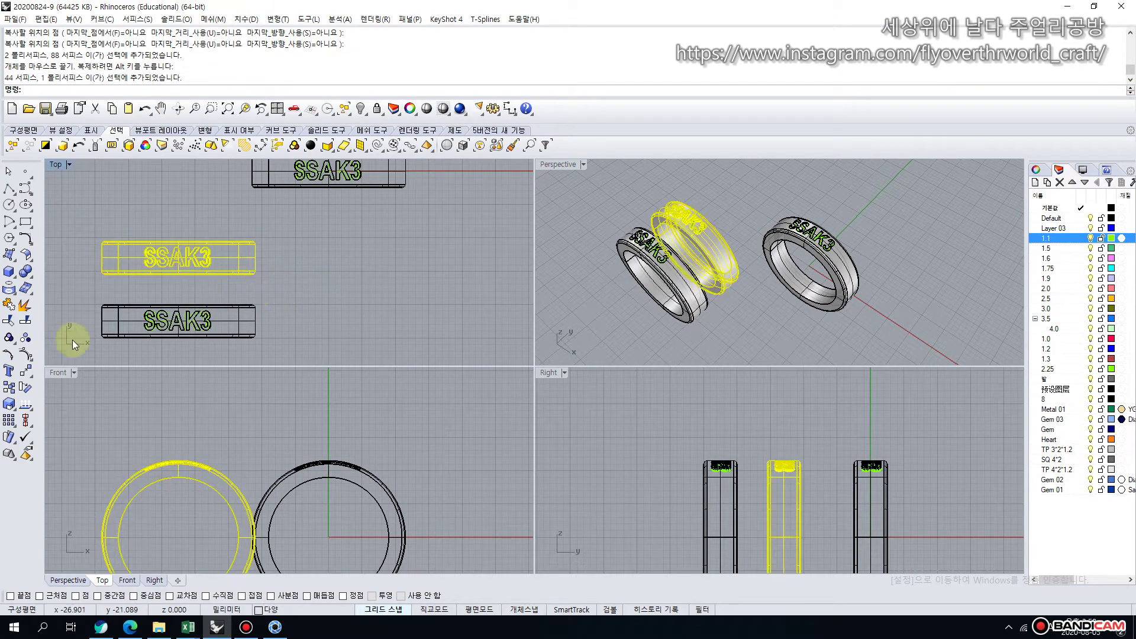
pyautogui.click(28, 391)
pyautogui.click(178, 258)
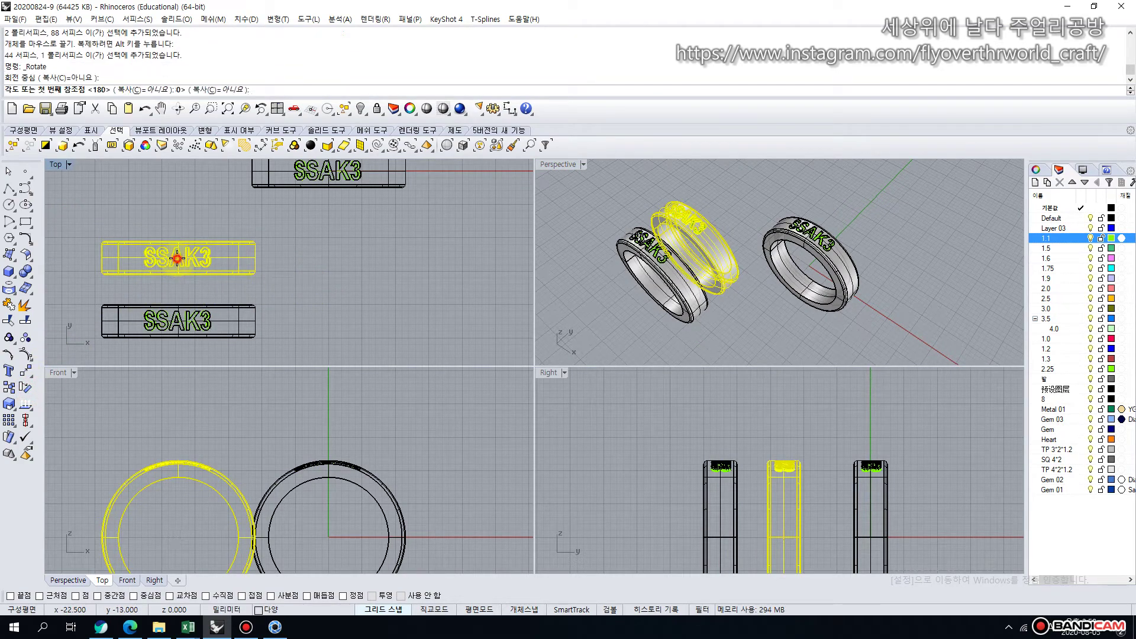
pyautogui.click(304, 257)
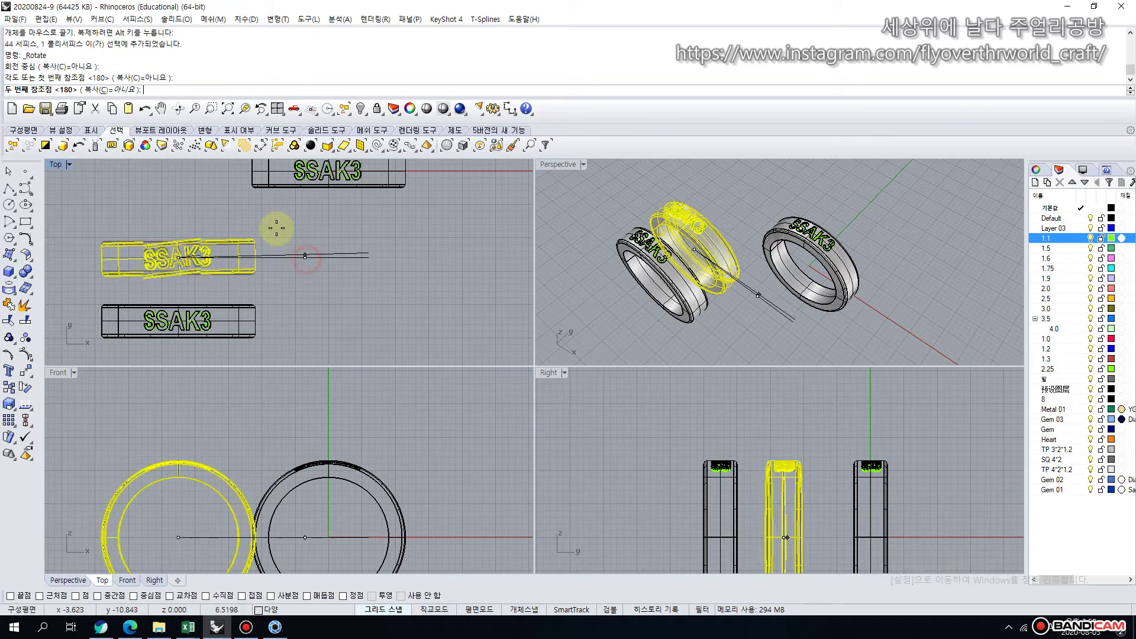
pyautogui.click(202, 204)
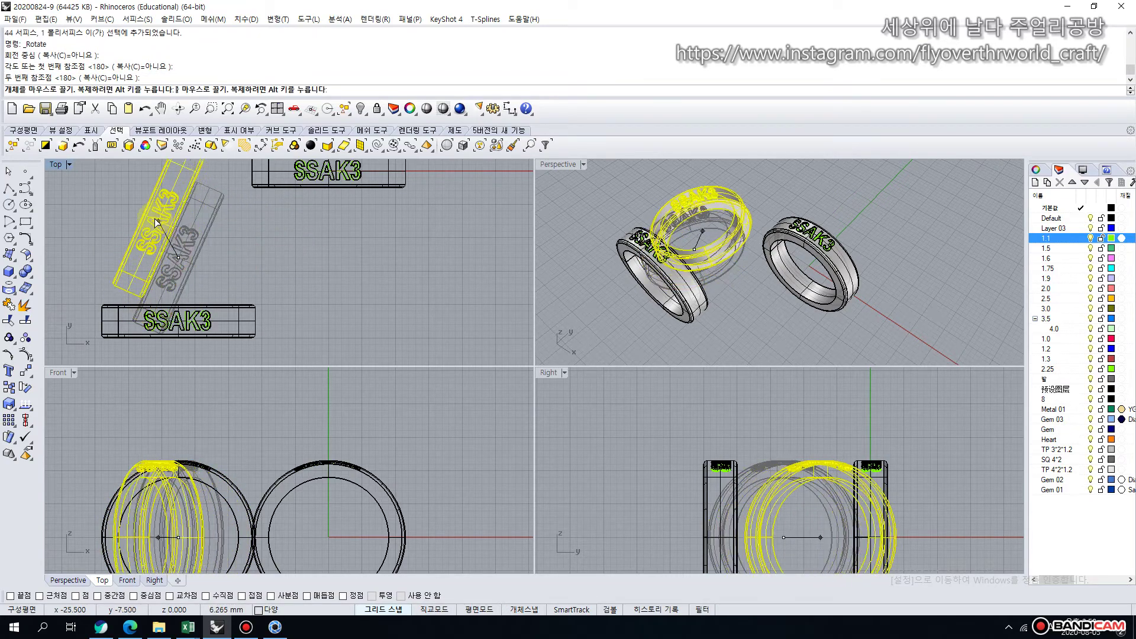
pyautogui.scroll(-3, 166, 237)
pyautogui.moveTo(158, 224)
pyautogui.mouseDown()
pyautogui.moveTo(143, 217)
pyautogui.moveTo(155, 221)
pyautogui.mouseUp()
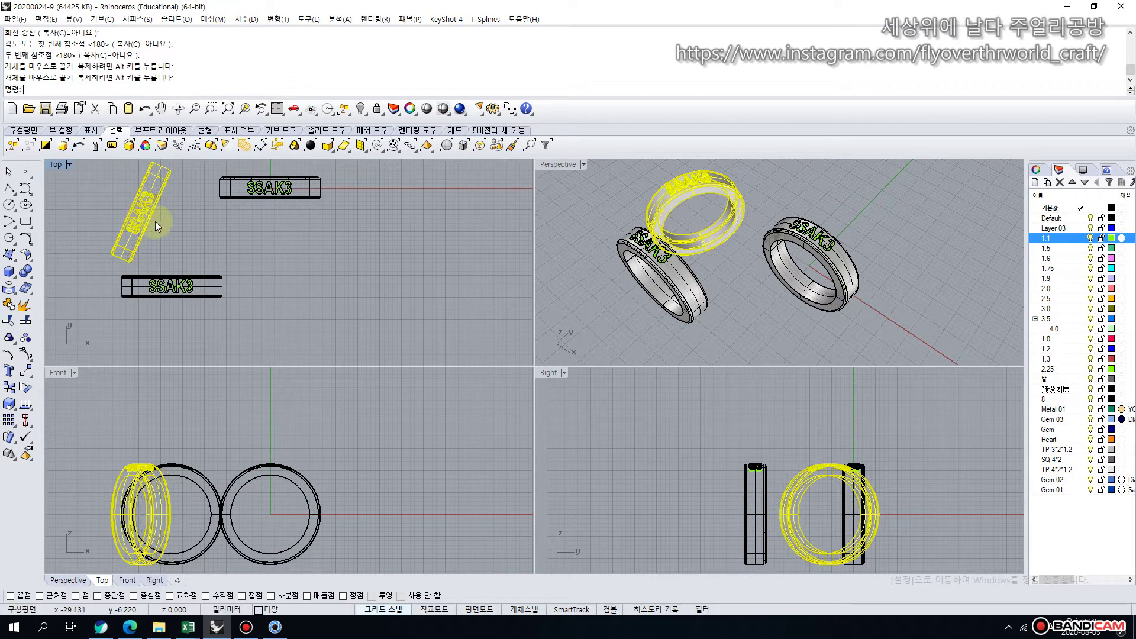
# Rotate the lower ring copy 90° in the Right view about the bottom of its band to lay it flat.
pyautogui.click(234, 238)
pyautogui.moveTo(253, 314); pyautogui.dragTo(266, 321)
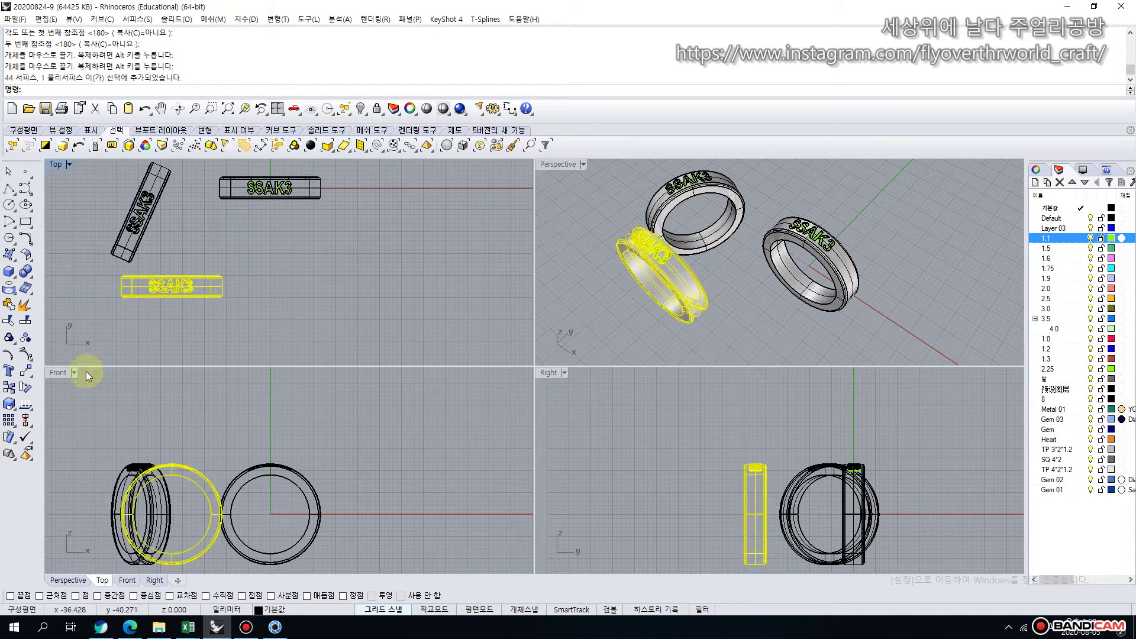
pyautogui.click(25, 389)
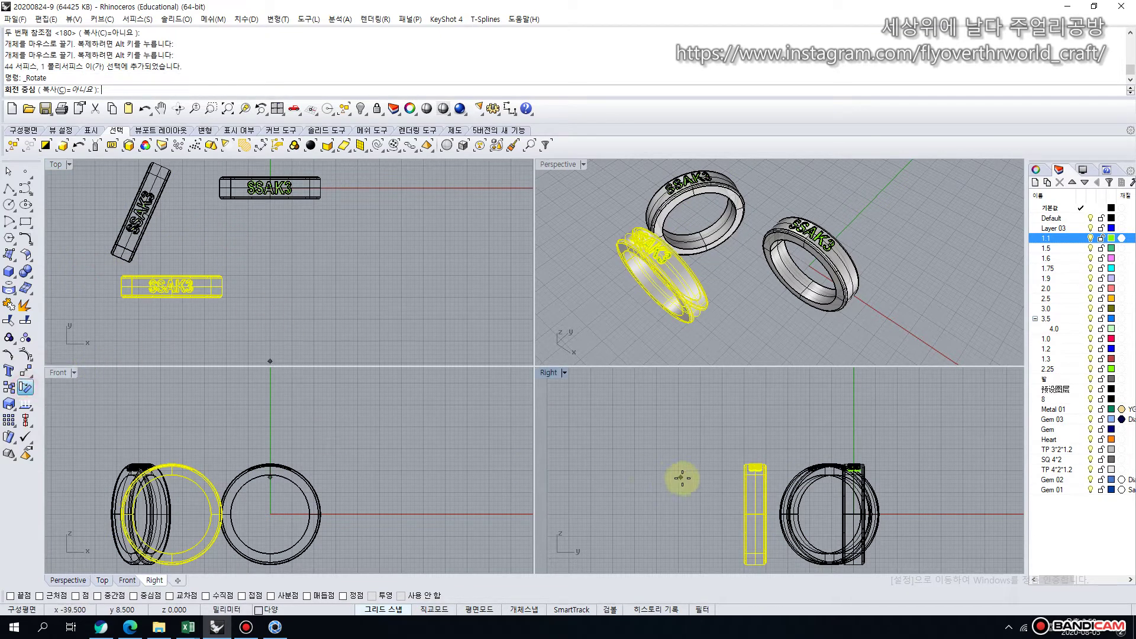
pyautogui.click(755, 566)
pyautogui.click(753, 460)
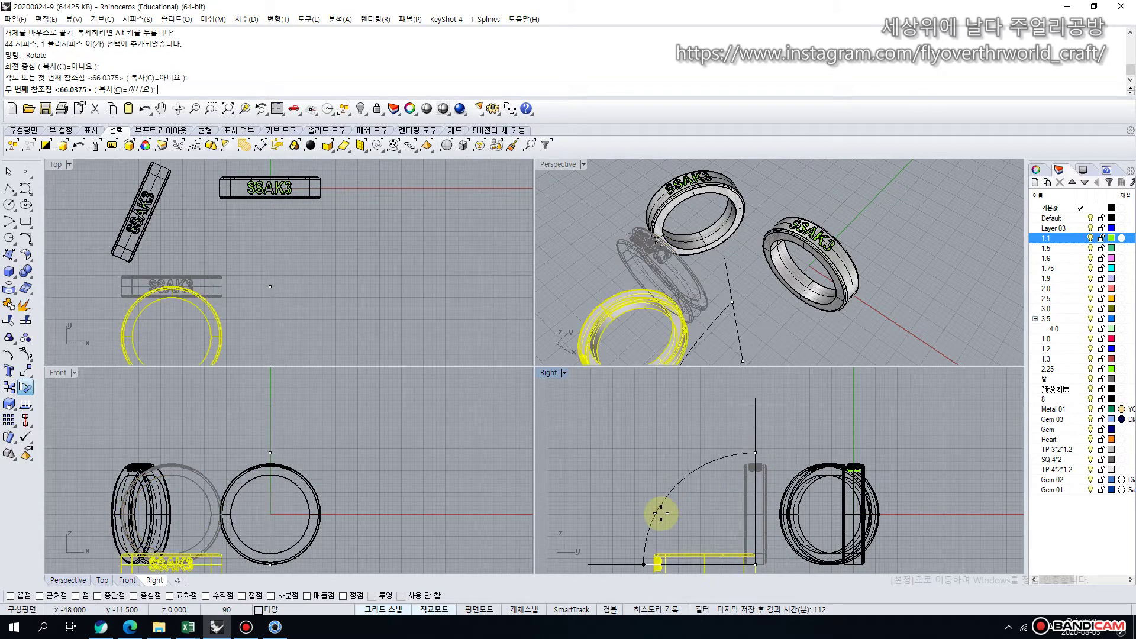
pyautogui.click(662, 564)
# Raise the flat ring copy slightly in the Right view, close to the bottom level of the upright rings.
pyautogui.moveTo(735, 528); pyautogui.dragTo(708, 442, button='right')
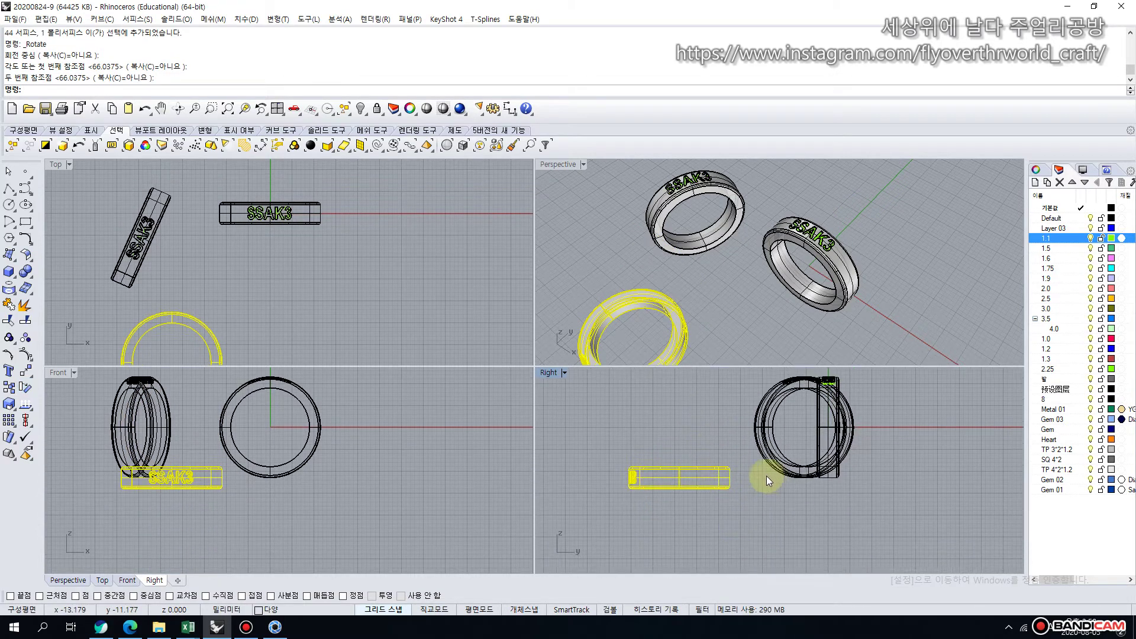
pyautogui.scroll(4, 765, 477)
pyautogui.moveTo(694, 479); pyautogui.dragTo(692, 459)
pyautogui.scroll(-1, 743, 476)
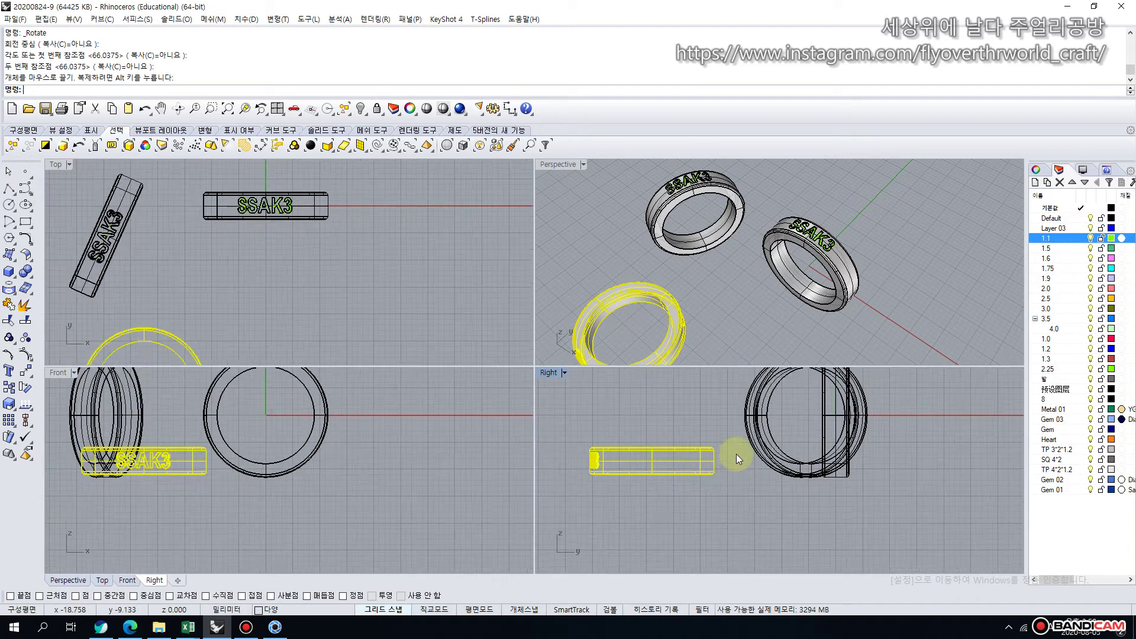
pyautogui.click(720, 400)
# Move all three rings straight up in the Right view until the upright rings stand on the horizontal axis.
pyautogui.moveTo(725, 428); pyautogui.dragTo(735, 469, button='right')
pyautogui.scroll(-4, 715, 433)
pyautogui.moveTo(604, 389); pyautogui.dragTo(895, 521)
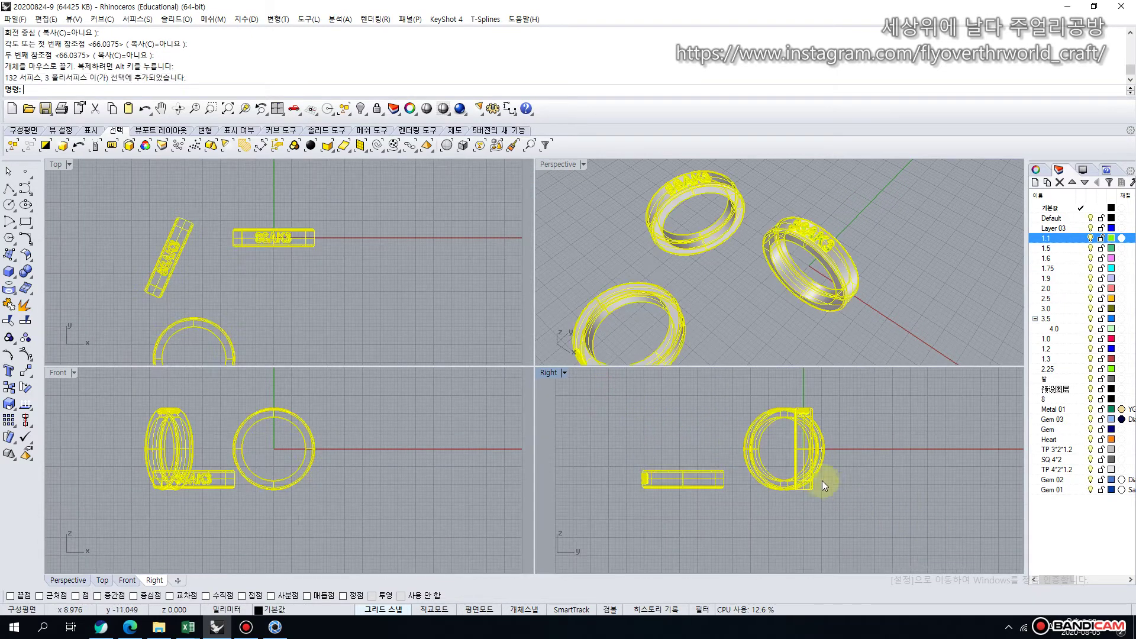
pyautogui.scroll(8, 820, 481)
pyautogui.moveTo(792, 502); pyautogui.dragTo(791, 409)
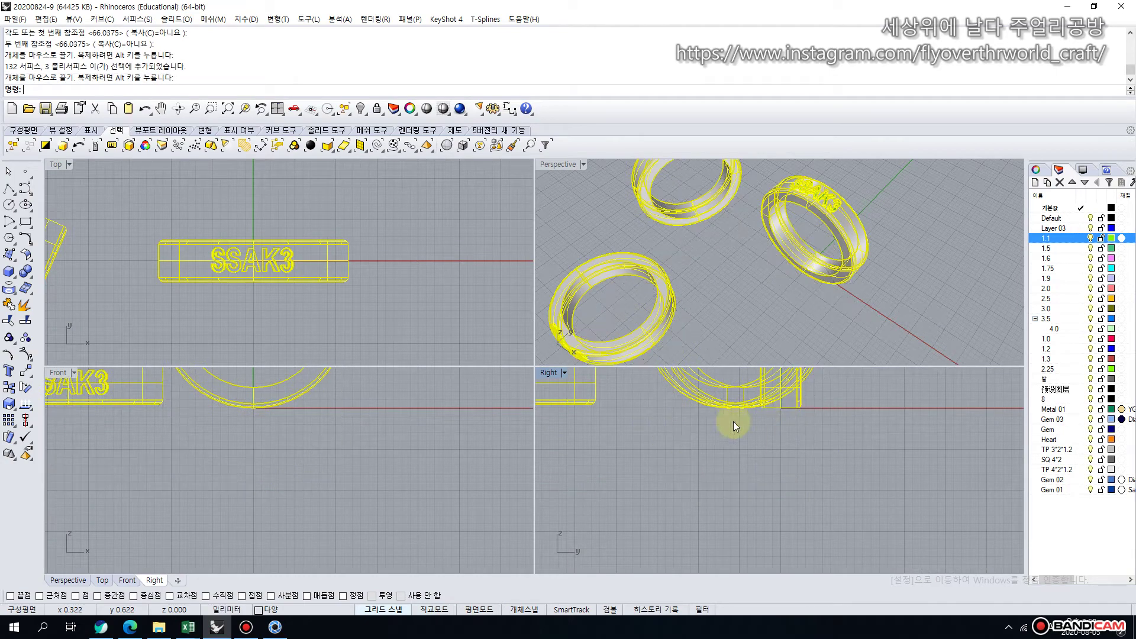
# Lower the flat ring copy by 0.5 mm in the Right view so it rests on the horizontal axis.
pyautogui.moveTo(642, 433); pyautogui.dragTo(933, 506, button='right')
pyautogui.moveTo(656, 406); pyautogui.dragTo(911, 521)
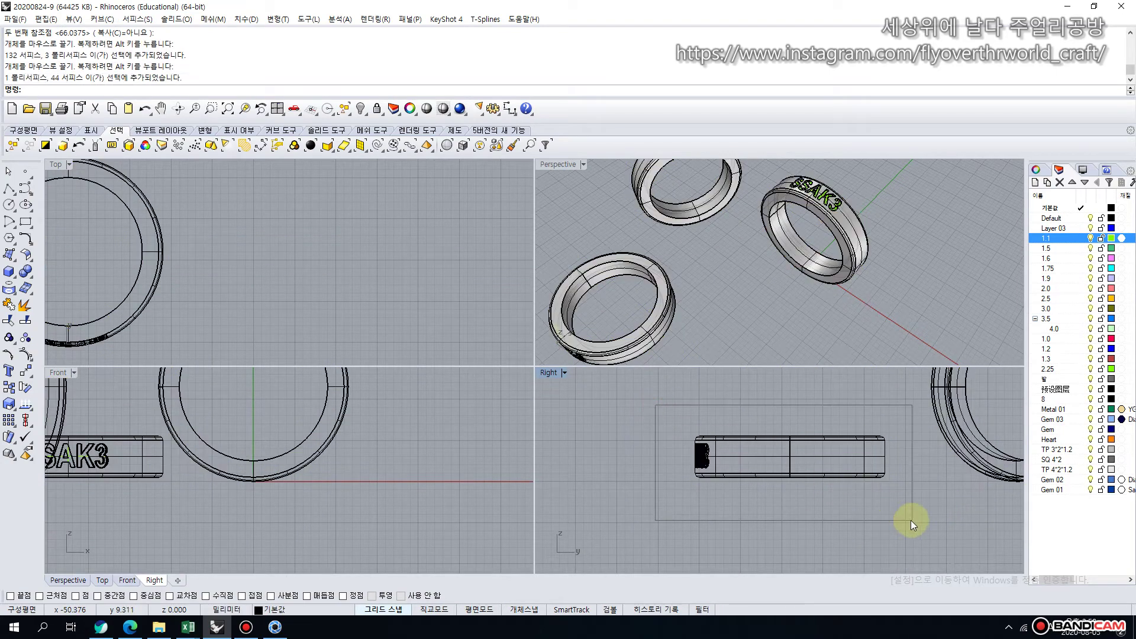
pyautogui.scroll(8, 867, 474)
pyautogui.moveTo(864, 468); pyautogui.dragTo(864, 478)
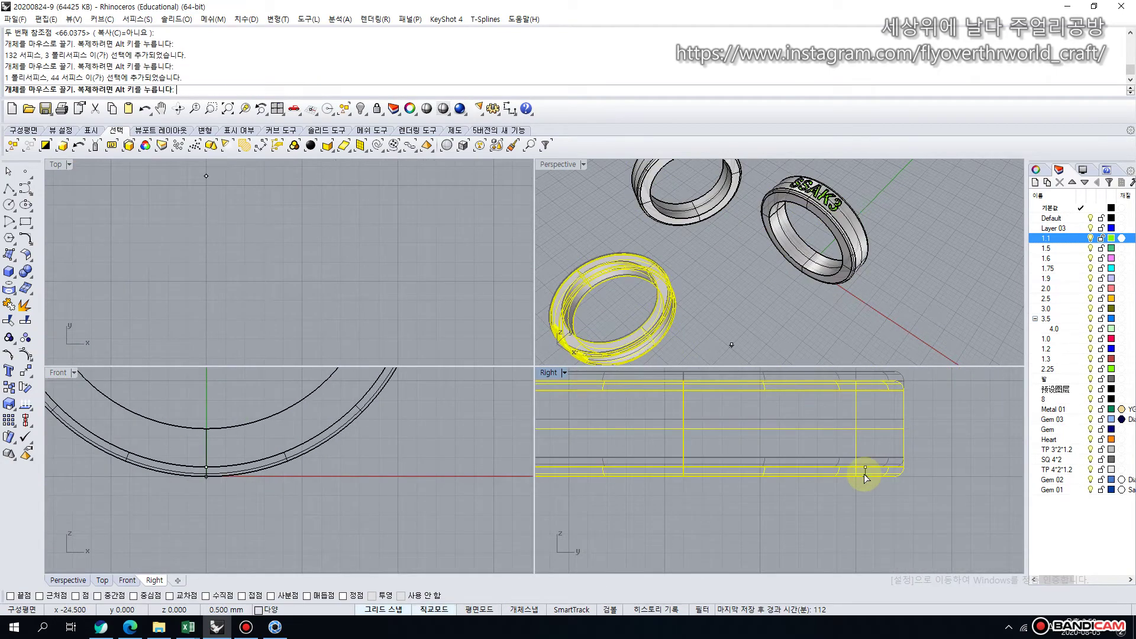
pyautogui.click(837, 510)
pyautogui.scroll(-4, 713, 303)
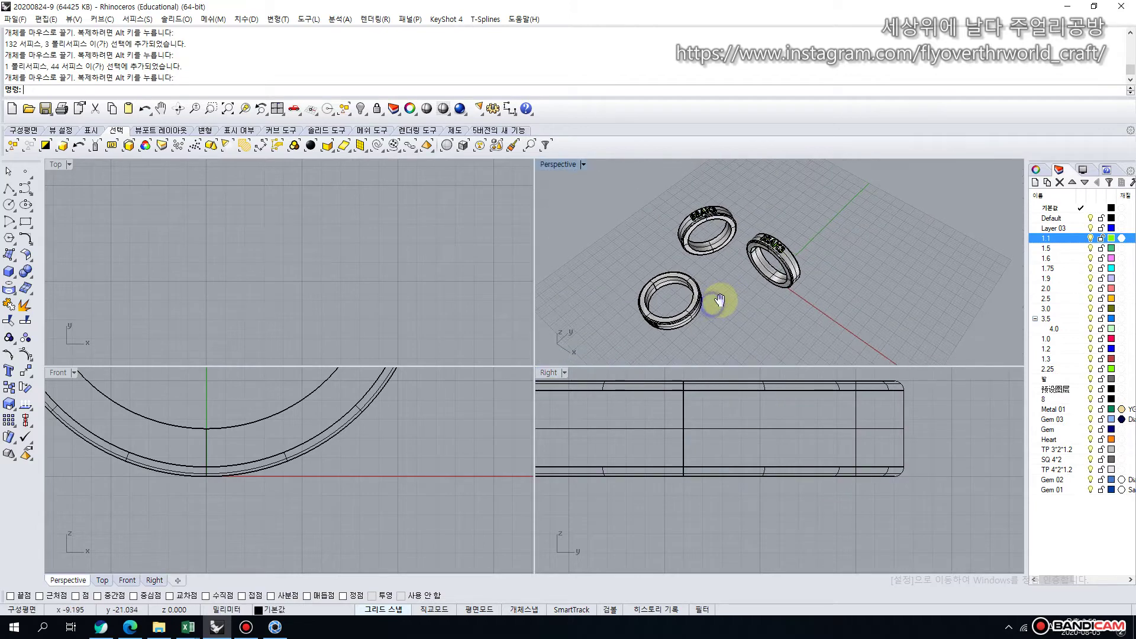
# Rotate the flat ring with its lettering by about 39.6° counterclockwise around its centre in the Top view.
pyautogui.click(606, 258)
pyautogui.moveTo(727, 354); pyautogui.dragTo(727, 354)
pyautogui.moveTo(724, 331); pyautogui.dragTo(835, 287, button='right')
pyautogui.scroll(-18, 394, 293)
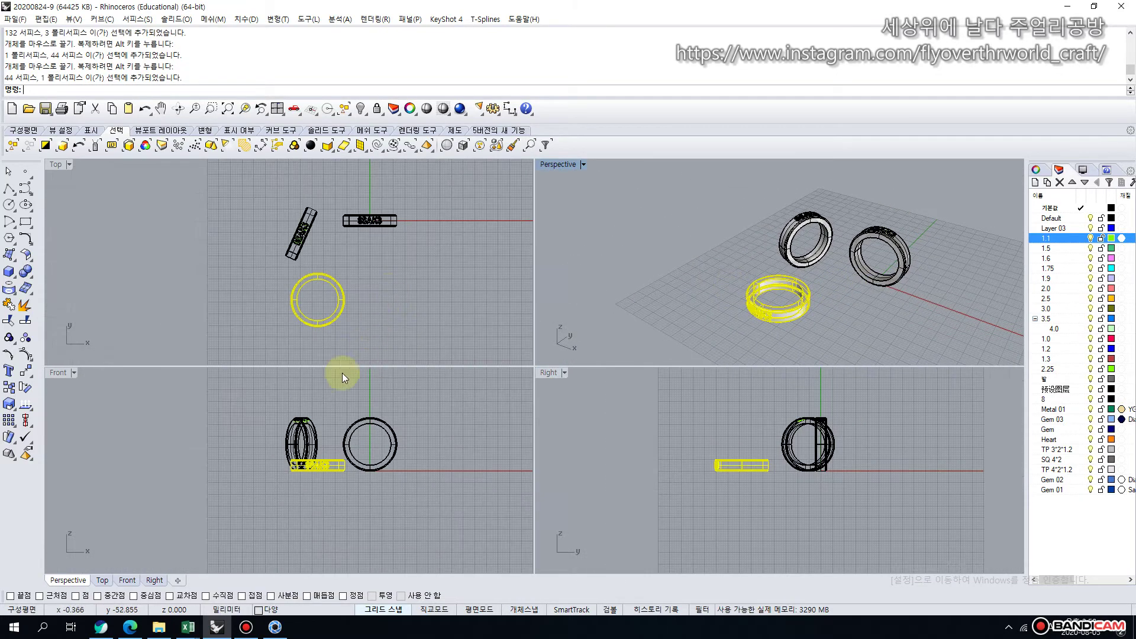
pyautogui.click(25, 388)
pyautogui.click(317, 300)
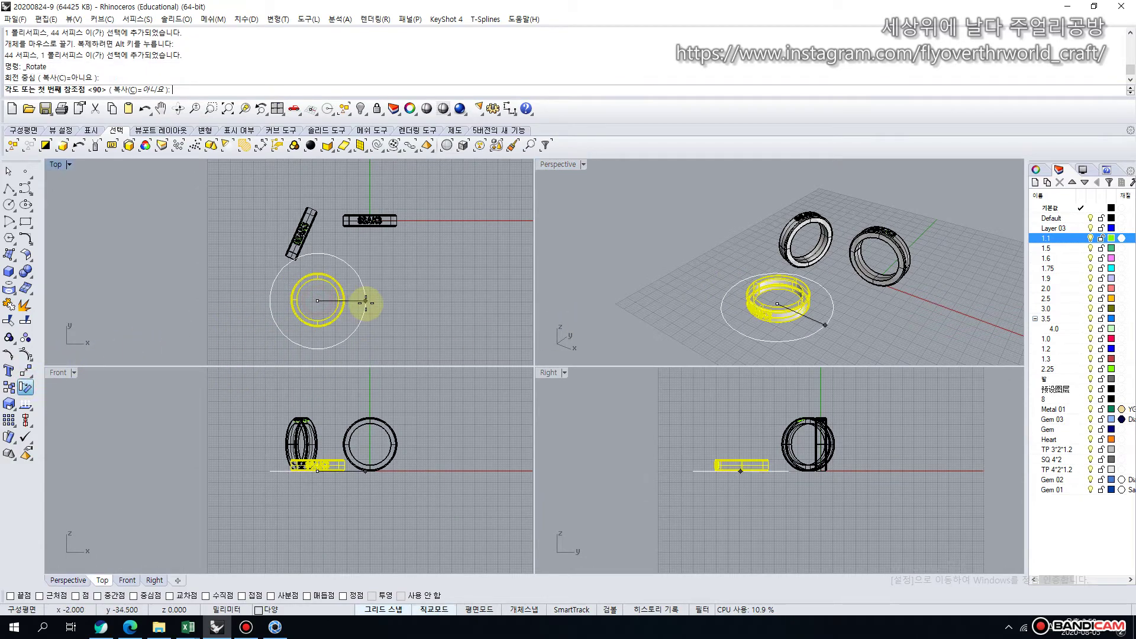
pyautogui.click(366, 300)
pyautogui.click(357, 268)
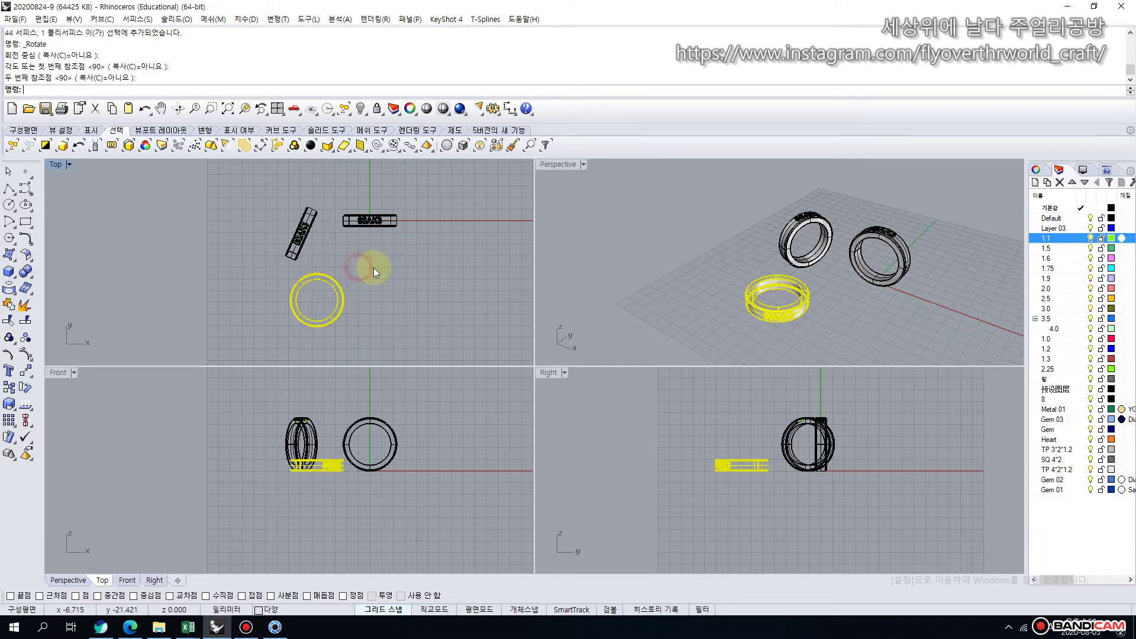
pyautogui.click(712, 306)
pyautogui.scroll(8, 787, 321)
pyautogui.scroll(-4, 788, 308)
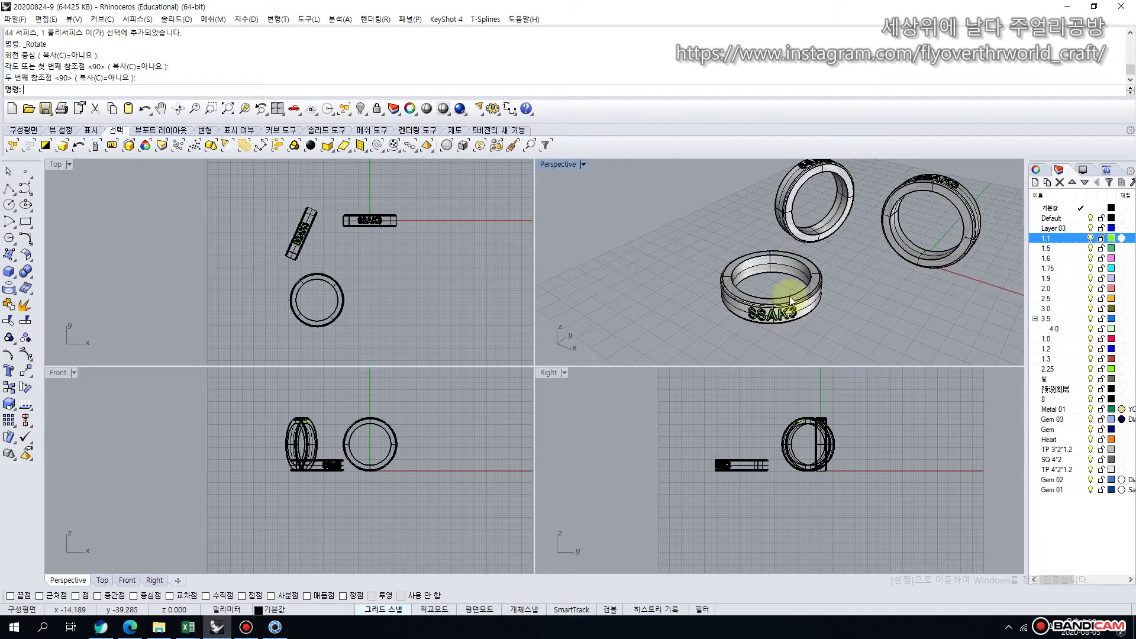
# Rotate the upright ring copy by about 36° clockwise around its centre in the Top view.
pyautogui.moveTo(743, 222)
pyautogui.keyDown('shift'); pyautogui.mouseDown(button='right')
pyautogui.moveTo(686, 272)
pyautogui.moveTo(677, 191)
pyautogui.mouseUp(button='right'); pyautogui.keyUp('shift')
pyautogui.moveTo(808, 300); pyautogui.dragTo(813, 309)
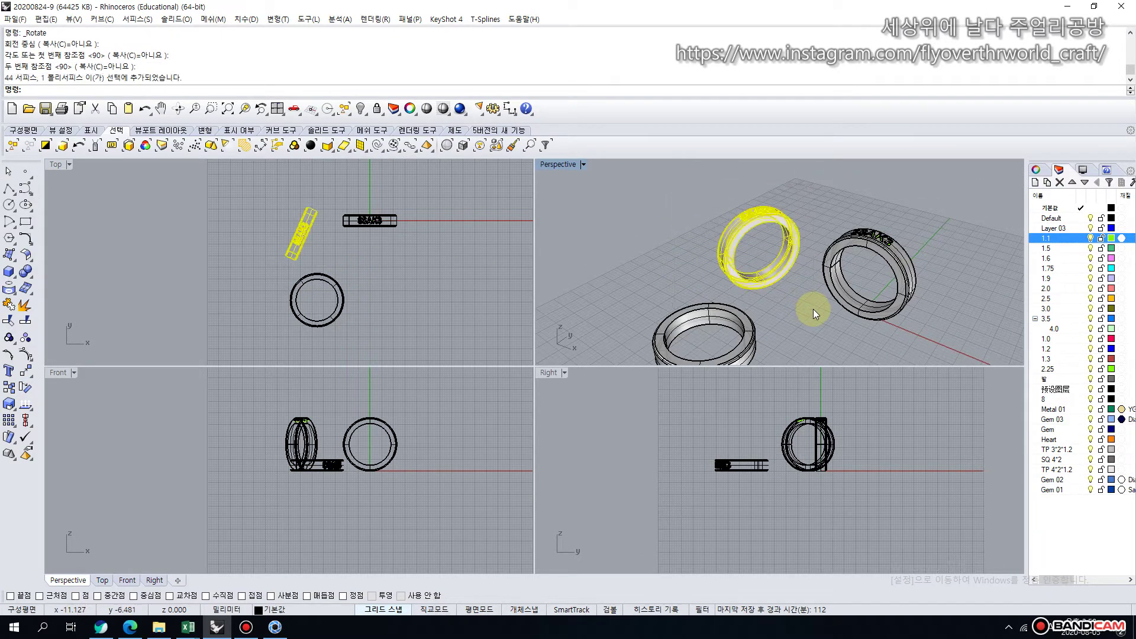
pyautogui.click(27, 388)
pyautogui.click(300, 235)
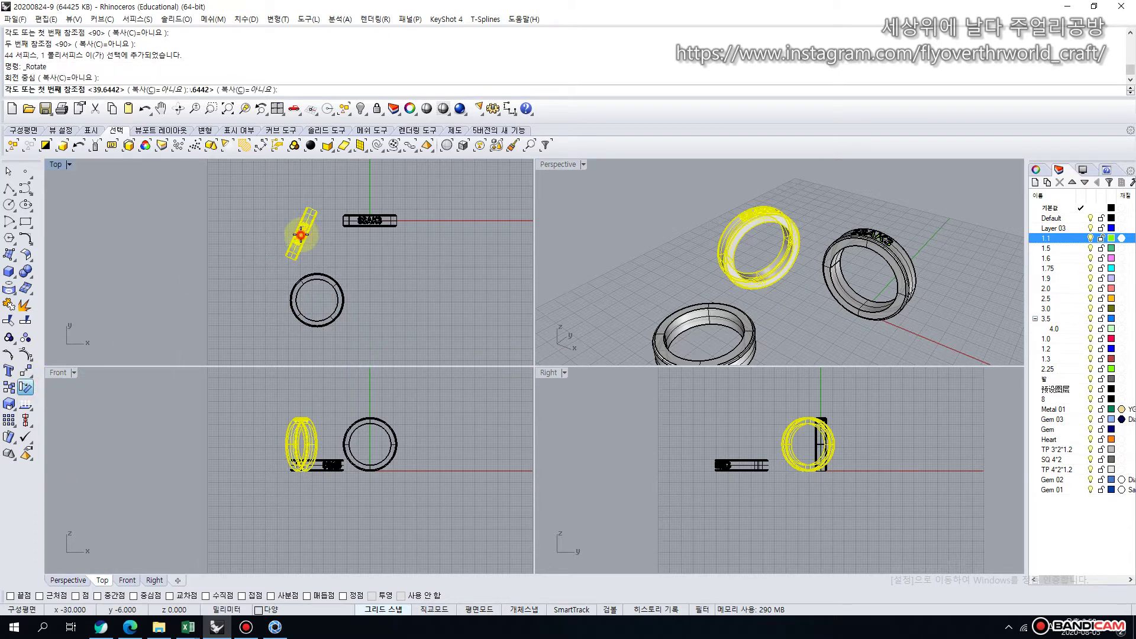
pyautogui.click(324, 195)
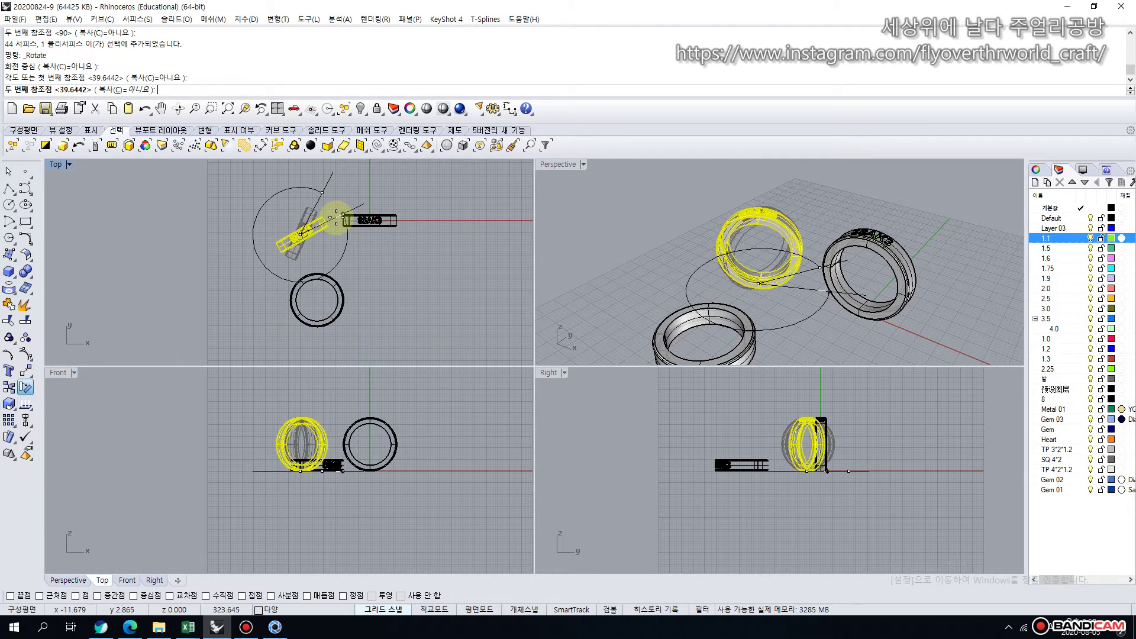
pyautogui.click(336, 221)
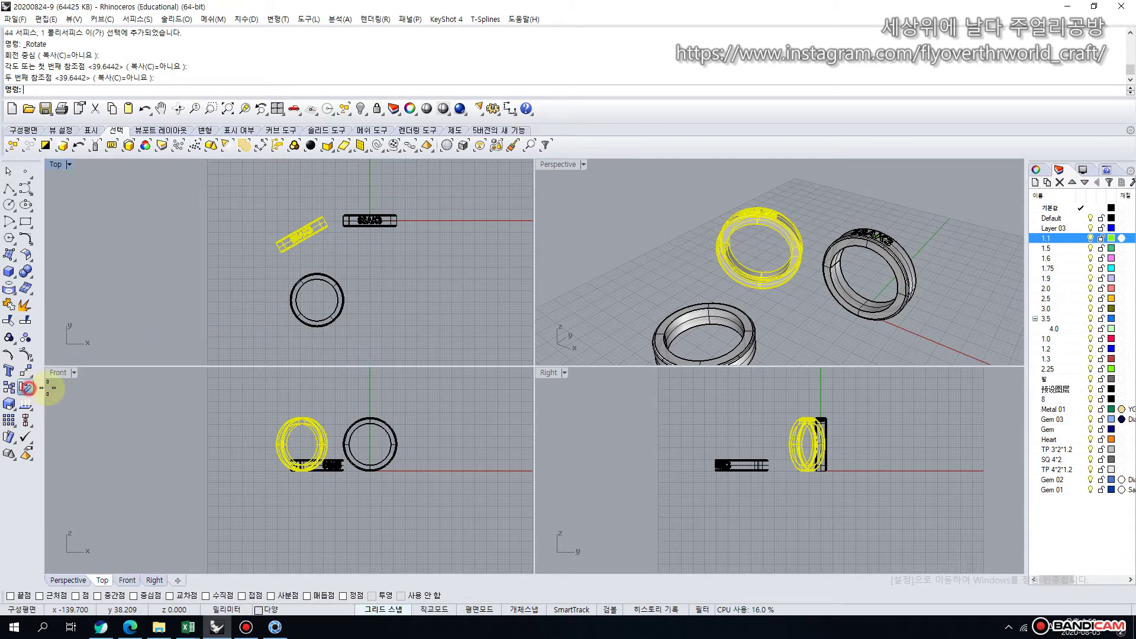
# Tilt the same ring copy by about 66° in the Right view about its lowest point, towards the flat ring.
pyautogui.click(26, 388)
pyautogui.click(802, 469)
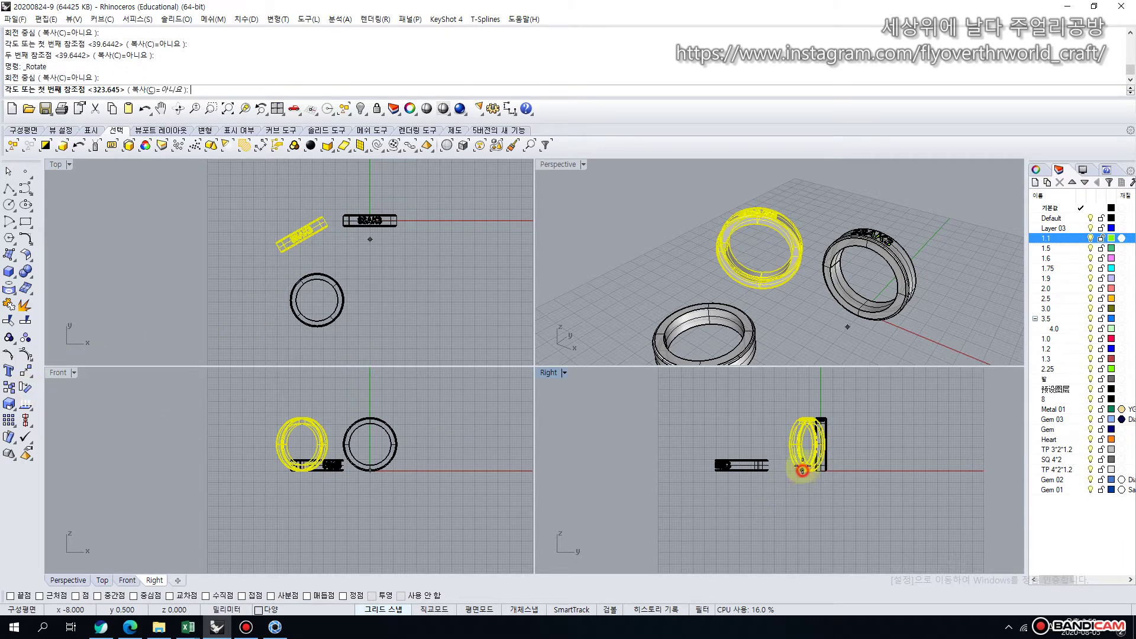
pyautogui.click(803, 410)
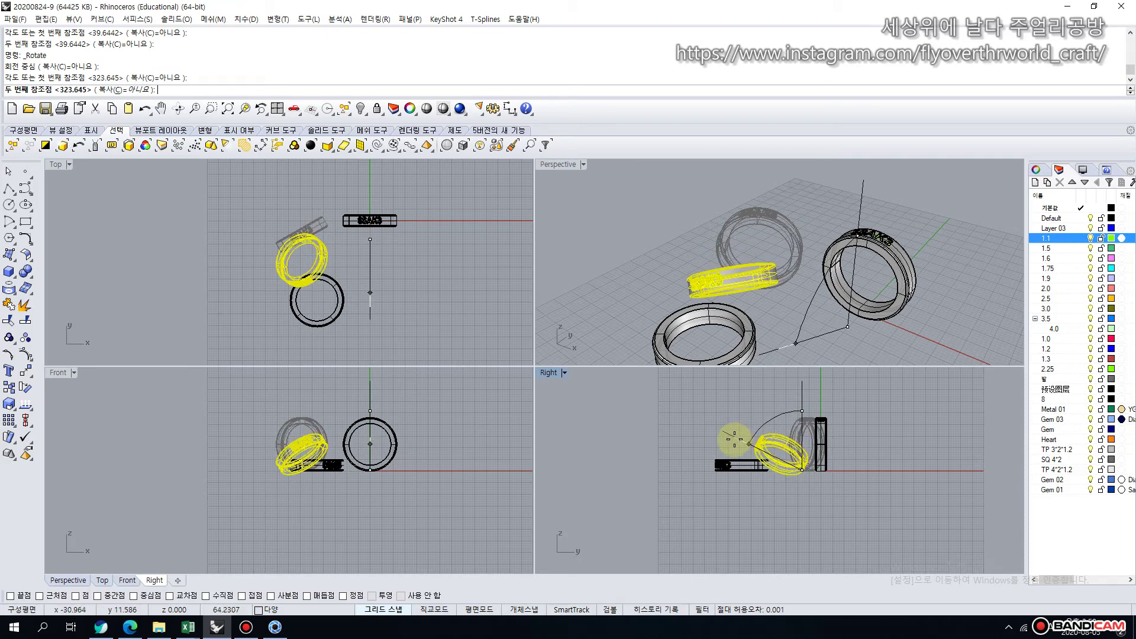
pyautogui.click(733, 439)
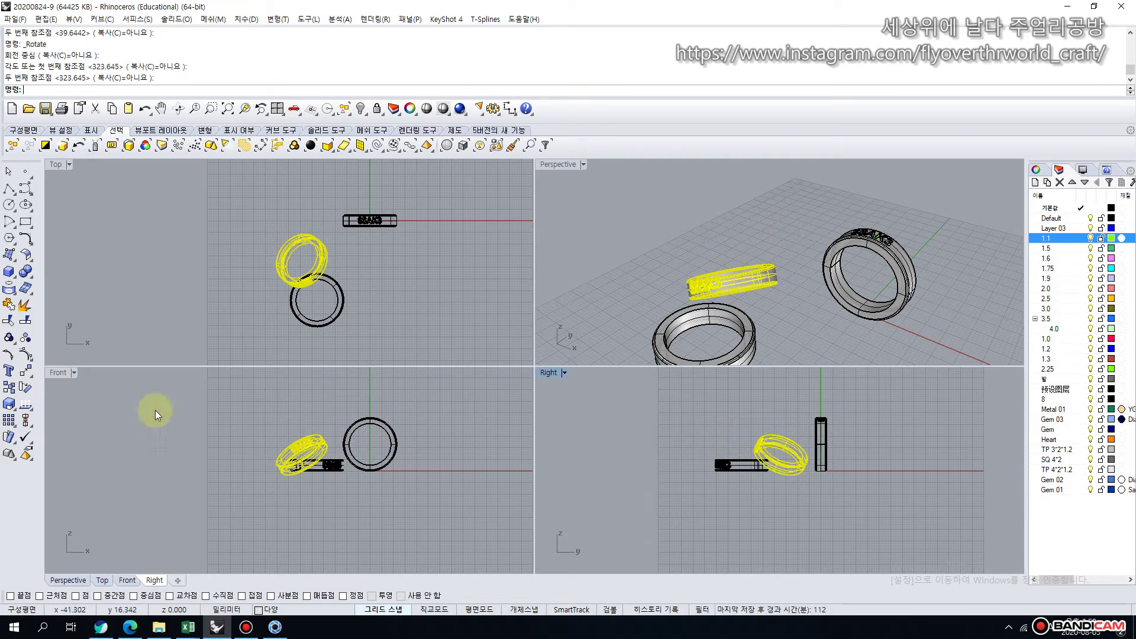
# Rotate the tilted ring about 30° clockwise in the Front view and lower it slightly in the Right view.
pyautogui.click(26, 388)
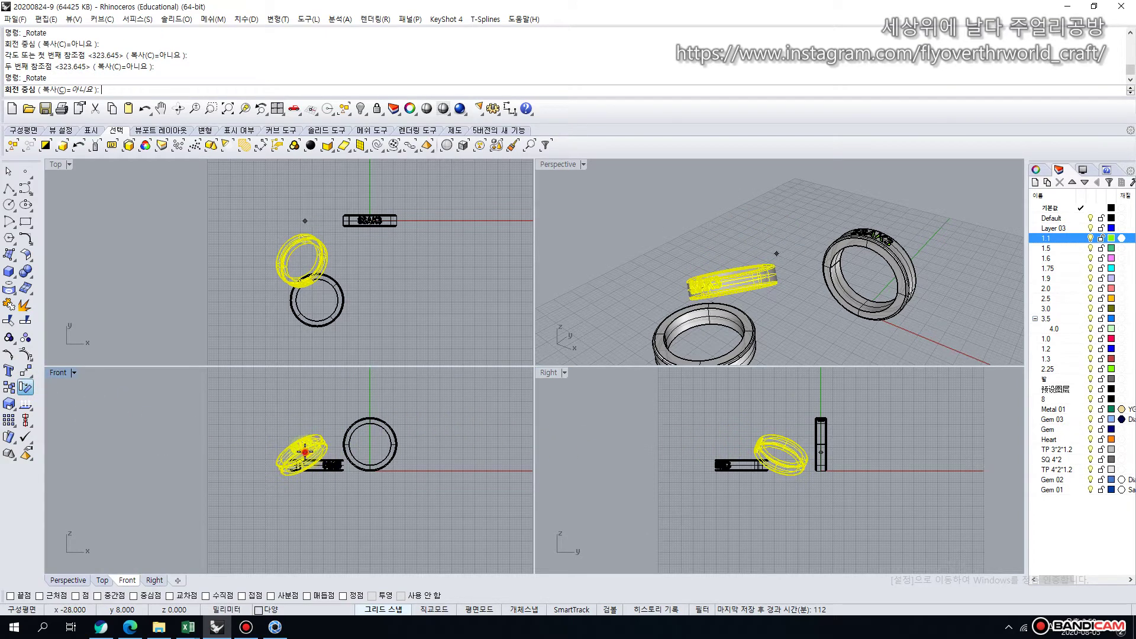
pyautogui.click(305, 452)
pyautogui.click(348, 430)
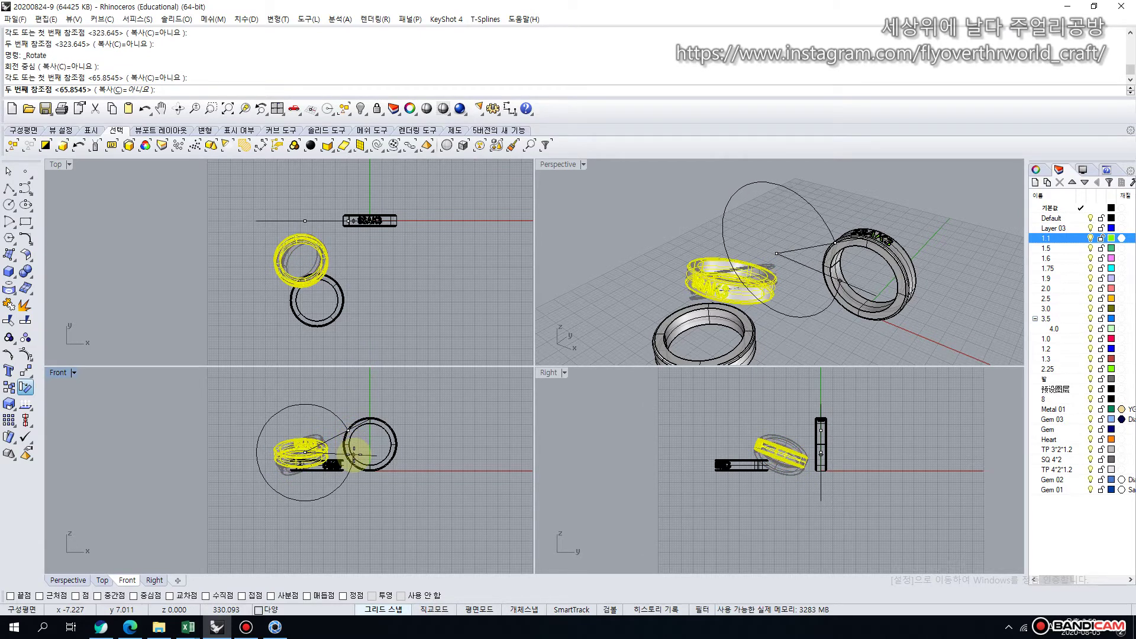
pyautogui.click(354, 454)
pyautogui.scroll(12, 785, 465)
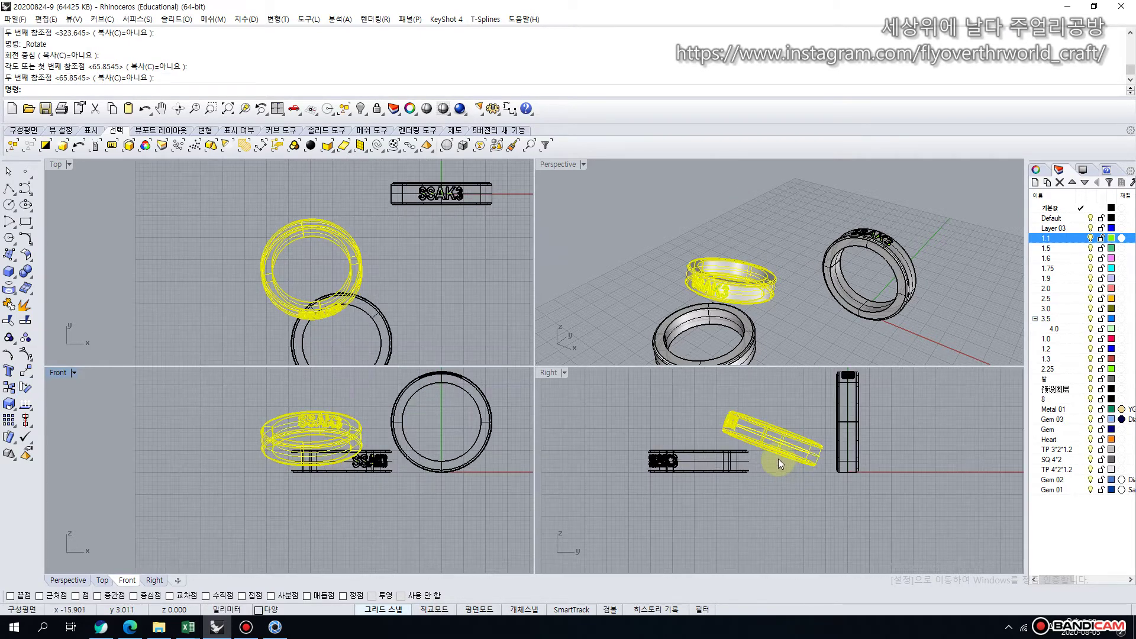
pyautogui.moveTo(773, 447); pyautogui.dragTo(770, 459)
pyautogui.click(620, 303)
# Rotate the flat and tilted rings together by about 33° counterclockwise in the Top view, around a point where they overlap.
pyautogui.moveTo(620, 303); pyautogui.dragTo(637, 286, button='right')
pyautogui.scroll(-5, 637, 286)
pyautogui.moveTo(628, 243); pyautogui.dragTo(722, 343)
pyautogui.scroll(-10, 226, 285)
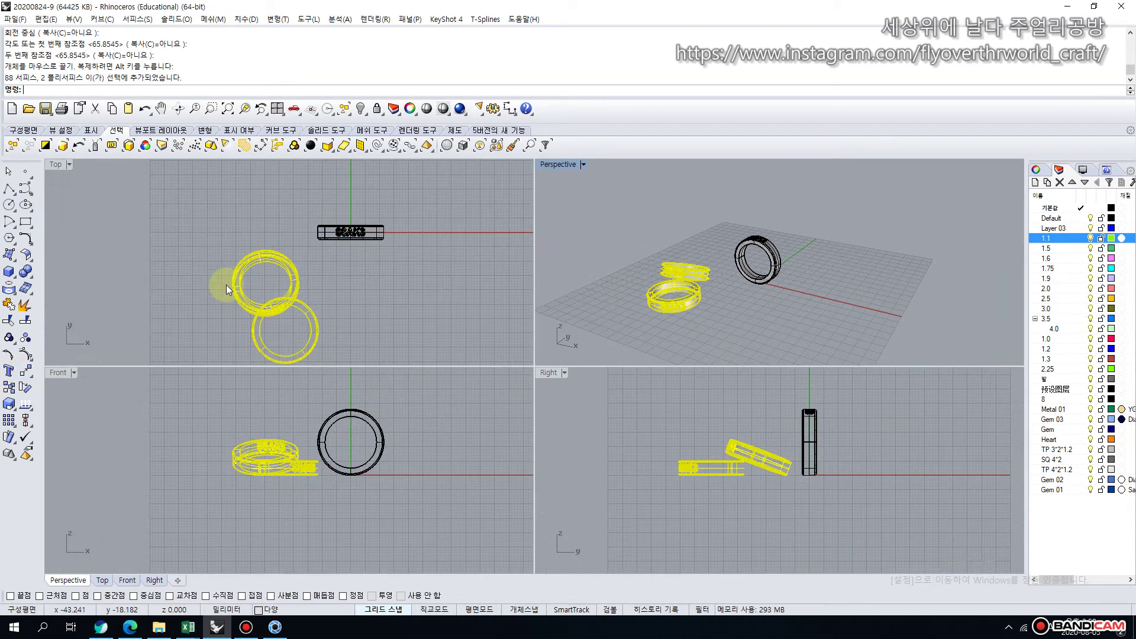
pyautogui.click(24, 388)
pyautogui.click(275, 306)
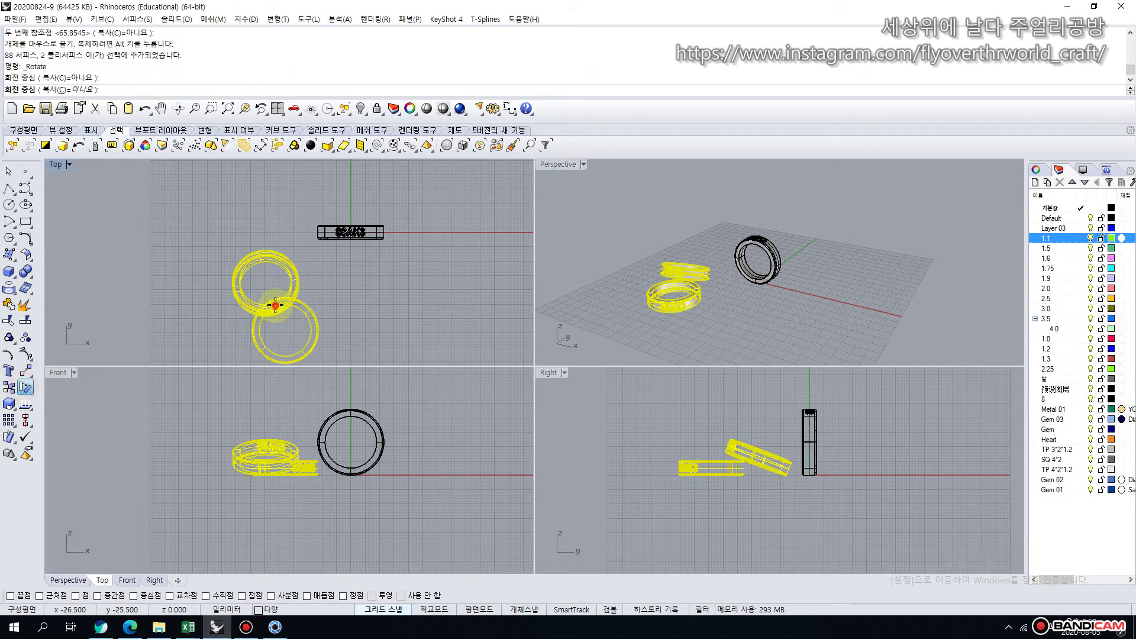
pyautogui.click(375, 305)
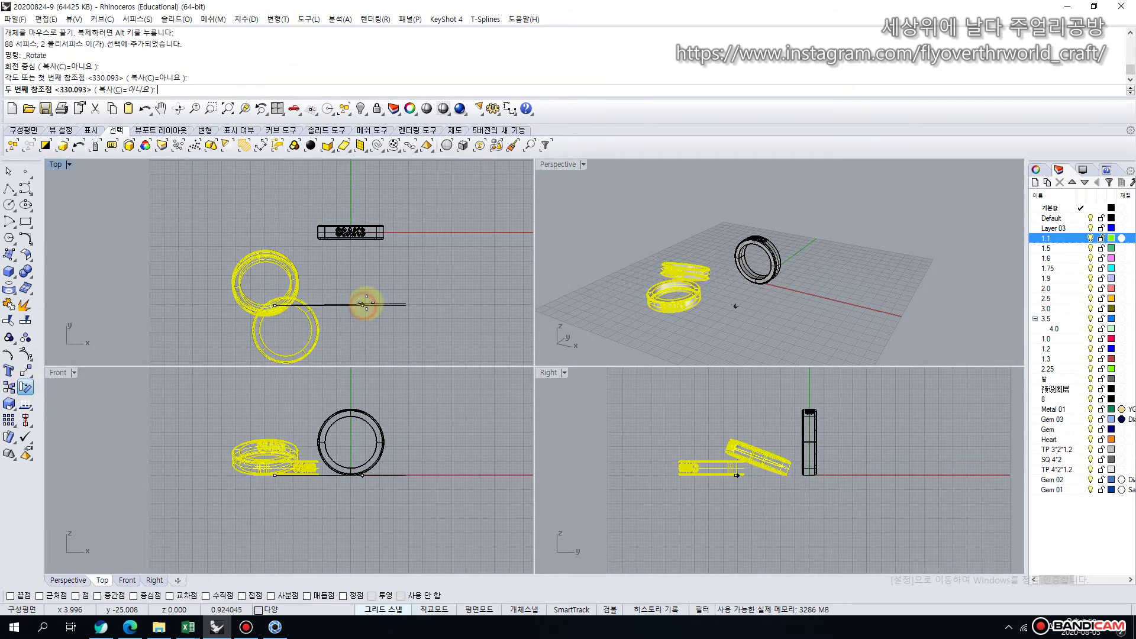
pyautogui.click(329, 271)
# Move the flat and tilted rings together in the positive X direction, closer to the upright ring.
pyautogui.moveTo(687, 283); pyautogui.dragTo(707, 288)
pyautogui.keyDown('shift'); pyautogui.moveTo(676, 242); pyautogui.dragTo(700, 261, button='right'); pyautogui.keyUp('shift')
pyautogui.click(700, 261)
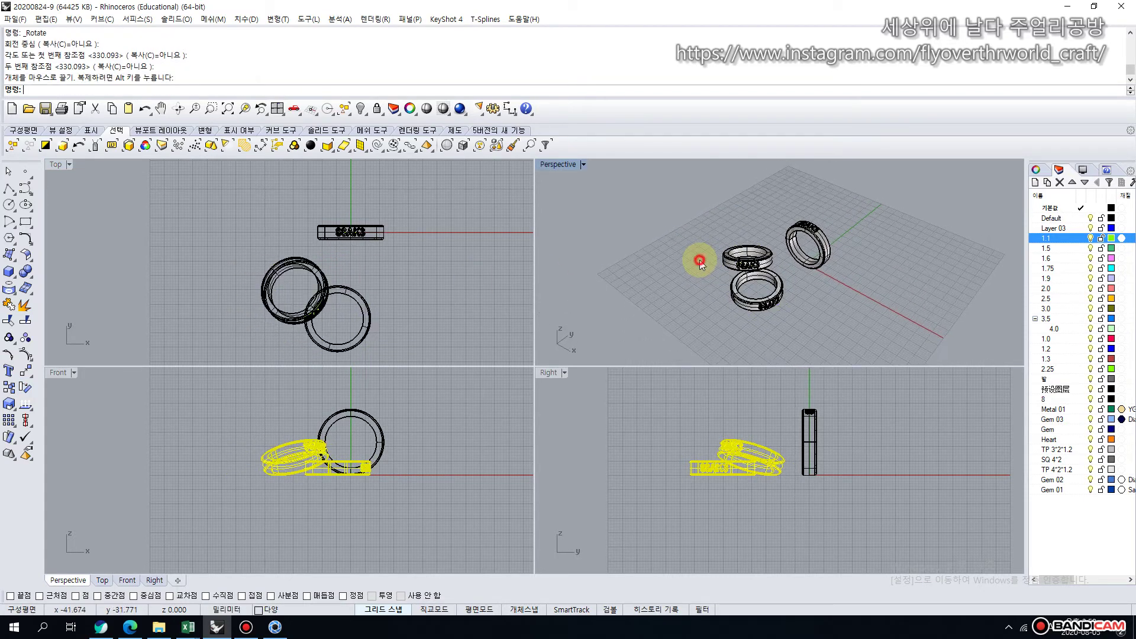
# Enlarge the Perspective view to full size and move the tilted ring's body to layer 1.6.
pyautogui.doubleClick(565, 165)
pyautogui.scroll(8, 505, 299)
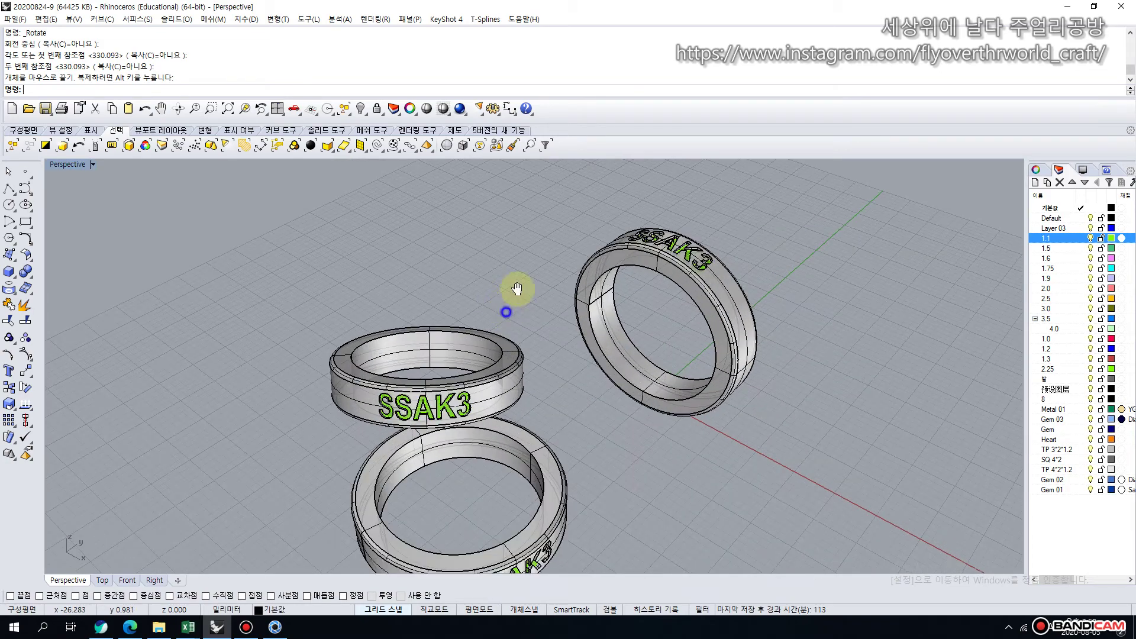
pyautogui.moveTo(517, 288)
pyautogui.keyDown('shift'); pyautogui.mouseDown(button='right')
pyautogui.moveTo(535, 247)
pyautogui.moveTo(544, 280)
pyautogui.moveTo(525, 267)
pyautogui.moveTo(536, 277)
pyautogui.mouseUp(button='right'); pyautogui.keyUp('shift')
pyautogui.scroll(-2, 535, 247)
pyautogui.click(554, 325)
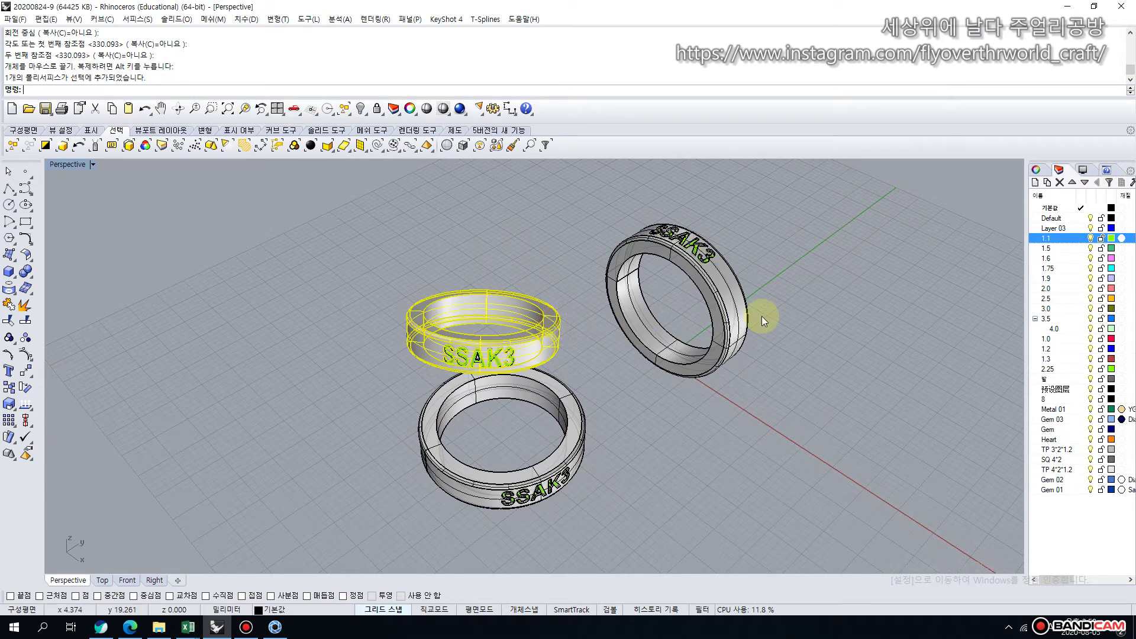
pyautogui.click(1057, 261)
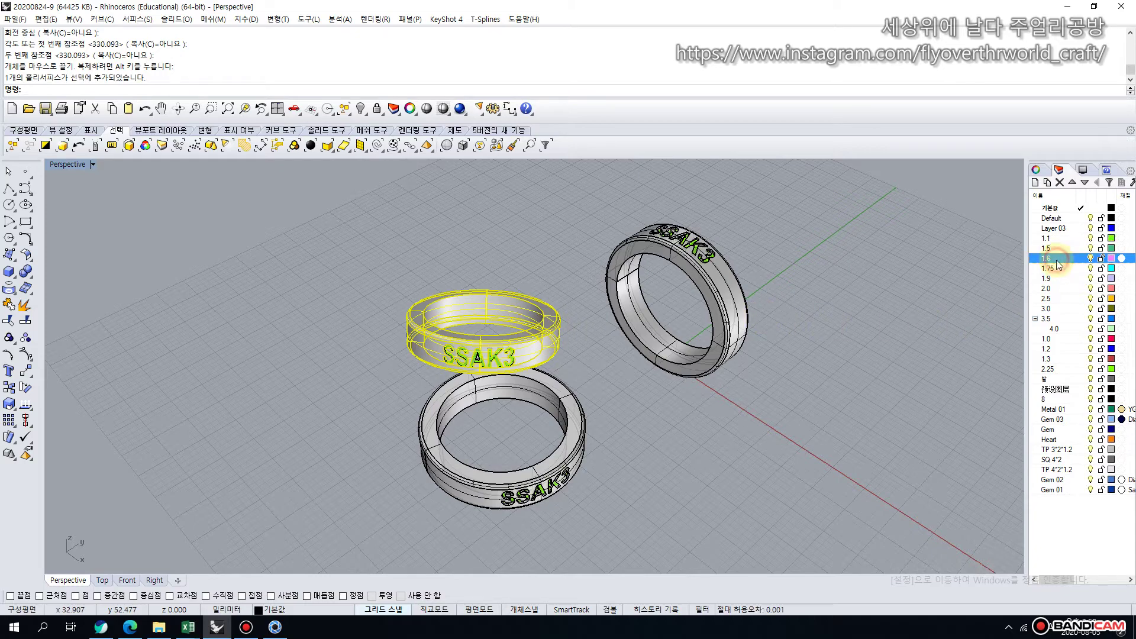
pyautogui.rightClick(1057, 261)
pyautogui.click(1060, 467)
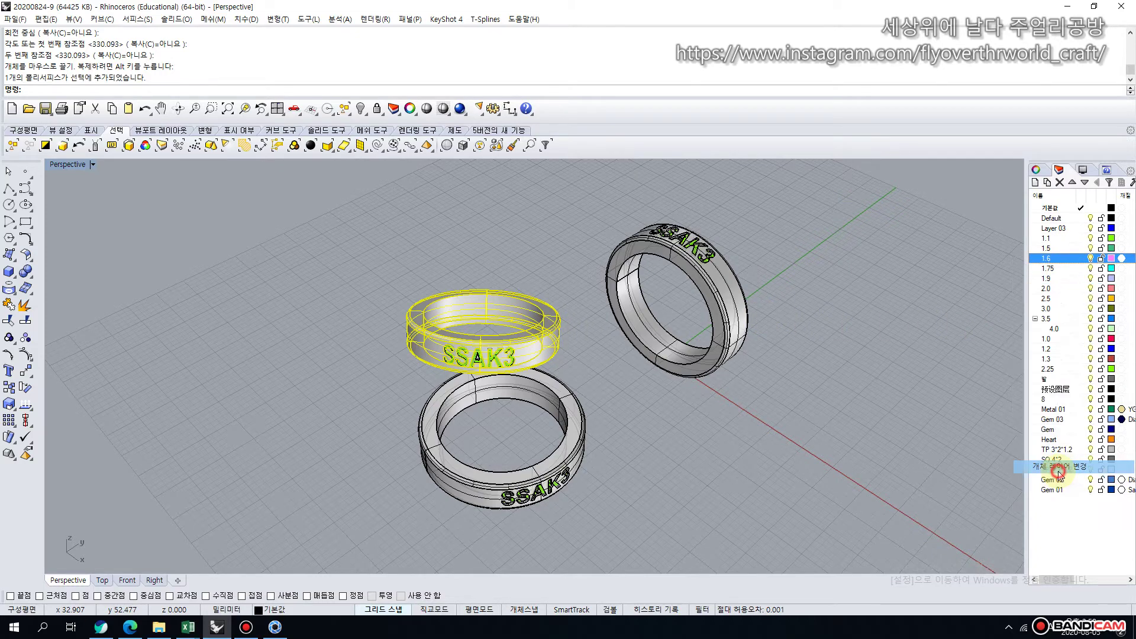
pyautogui.click(781, 429)
# Move the small triangular surface inside the tilted ring's letter A to layer 1.6.
pyautogui.scroll(2, 486, 361)
pyautogui.scroll(5, 484, 362)
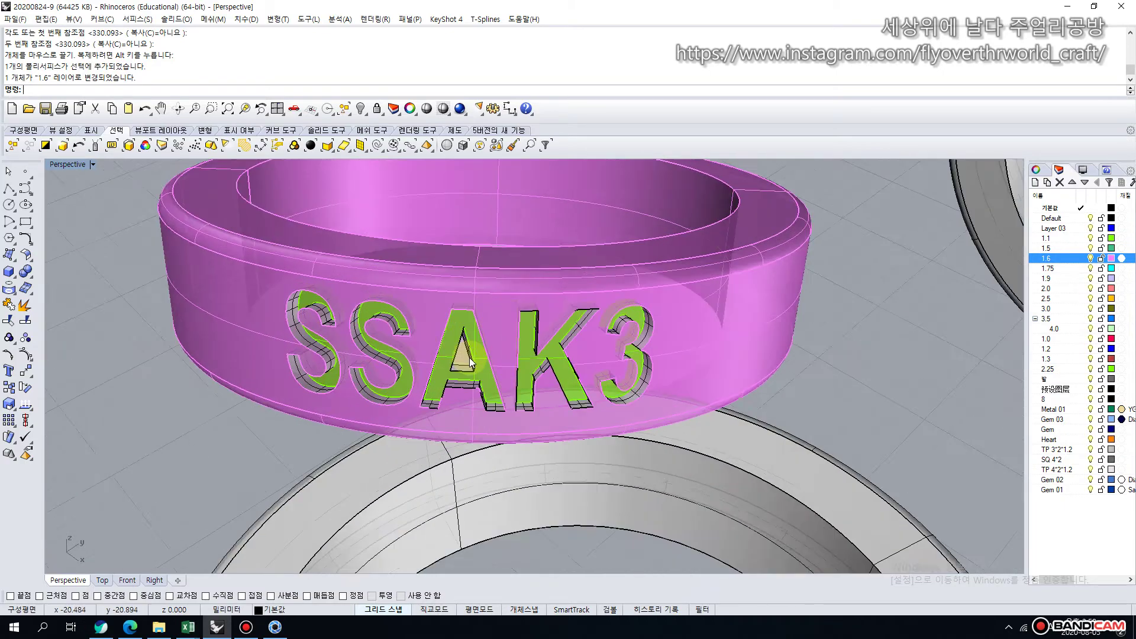
pyautogui.click(455, 375)
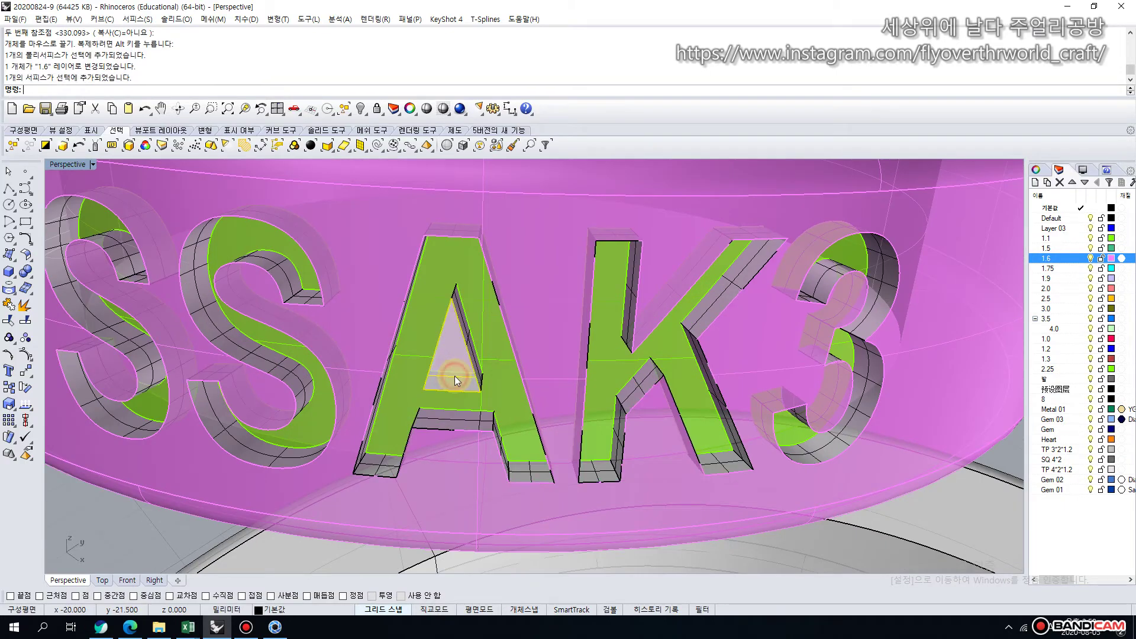
pyautogui.rightClick(1073, 258)
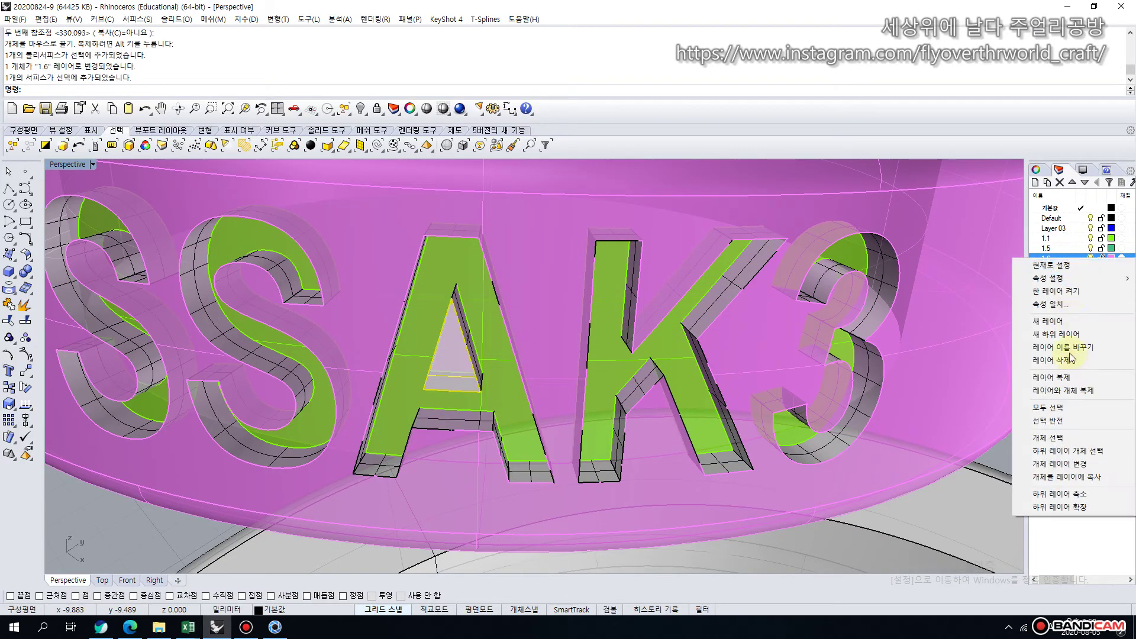
pyautogui.click(1051, 467)
pyautogui.scroll(-5, 950, 450)
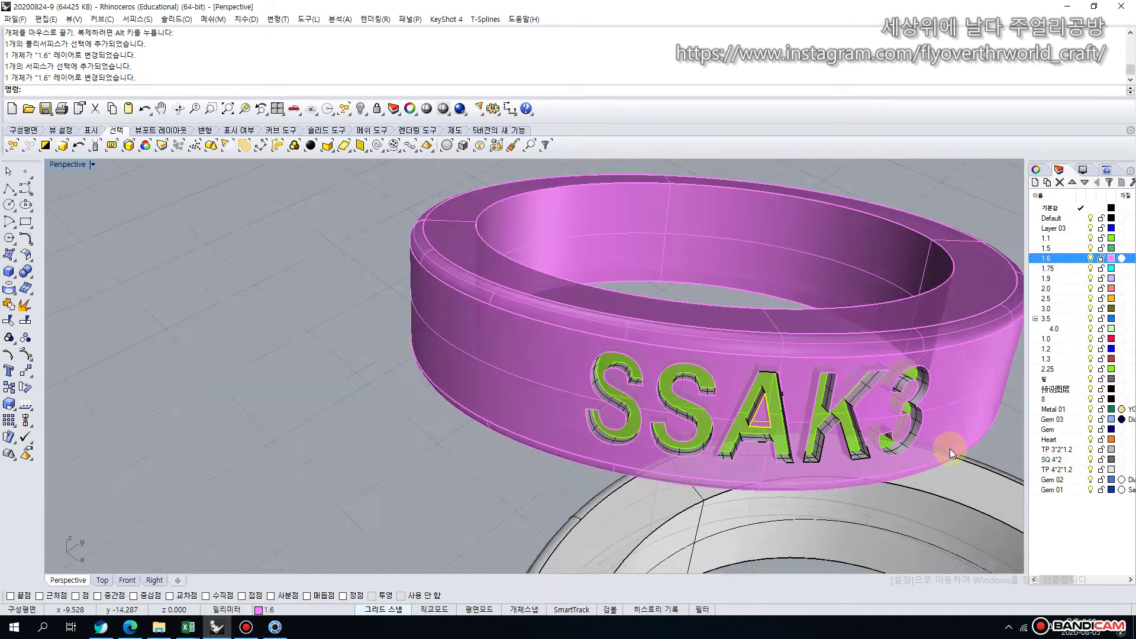
pyautogui.scroll(-5, 368, 393)
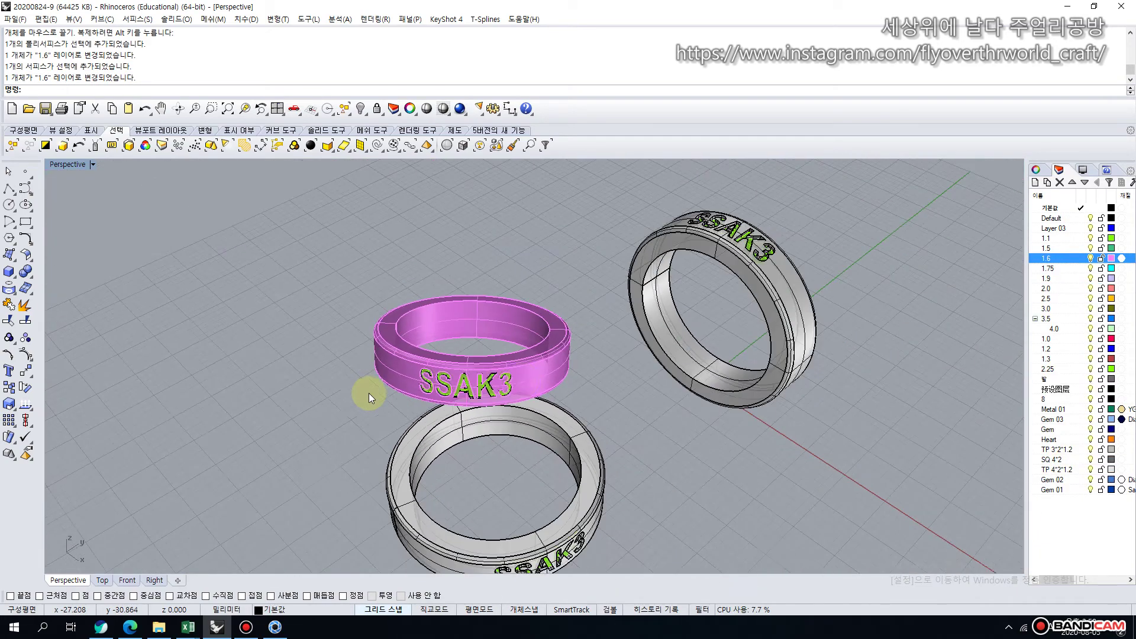
pyautogui.moveTo(630, 373); pyautogui.dragTo(624, 390, button='right')
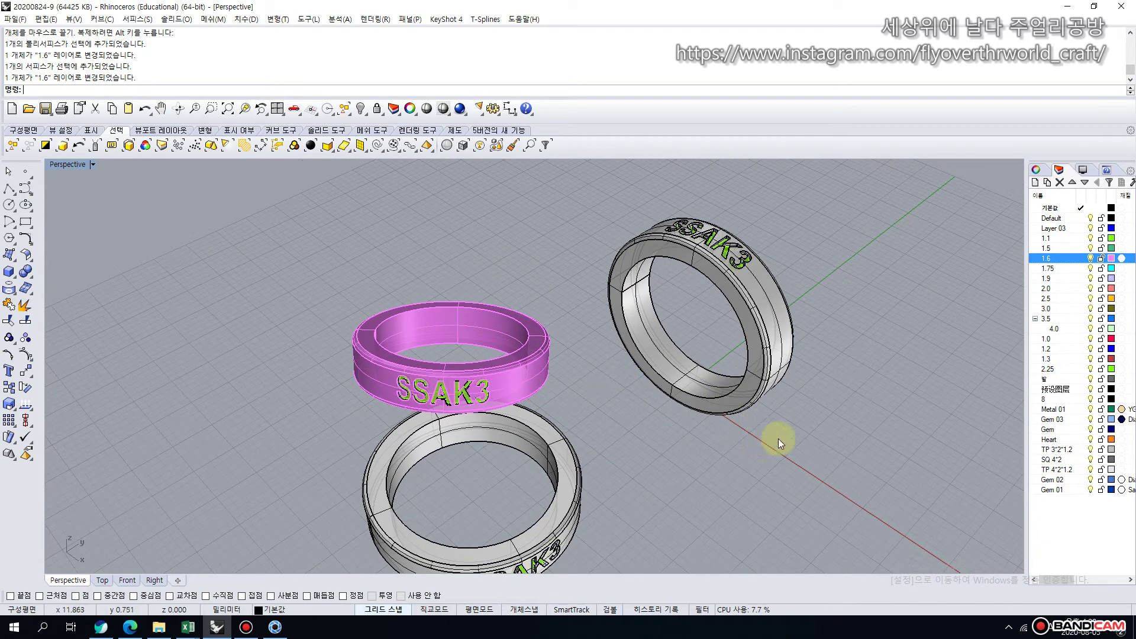
# Move the upright ring's body and the triangular surface inside its letter A to layer 1.9.
pyautogui.moveTo(822, 447); pyautogui.dragTo(637, 308)
pyautogui.scroll(6, 710, 232)
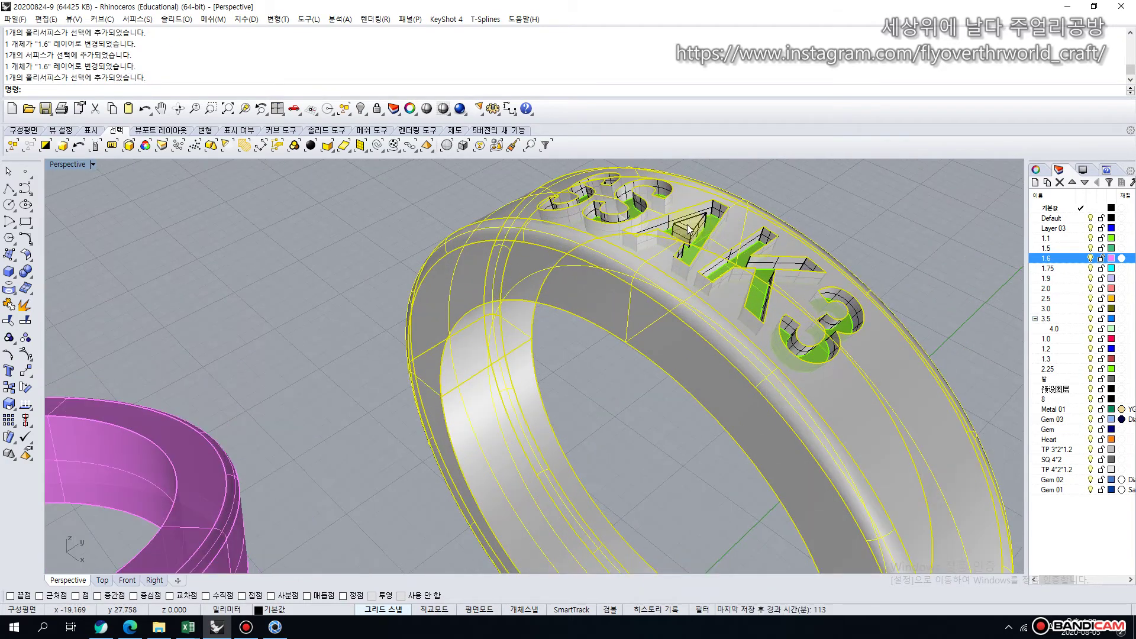
pyautogui.click(703, 233)
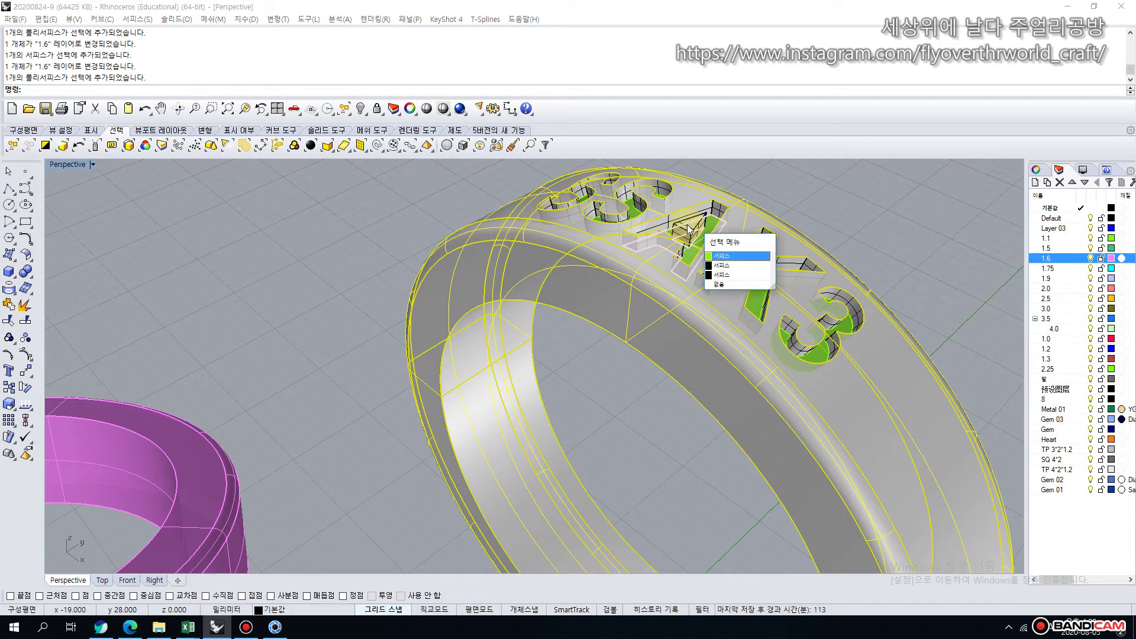
pyautogui.click(722, 276)
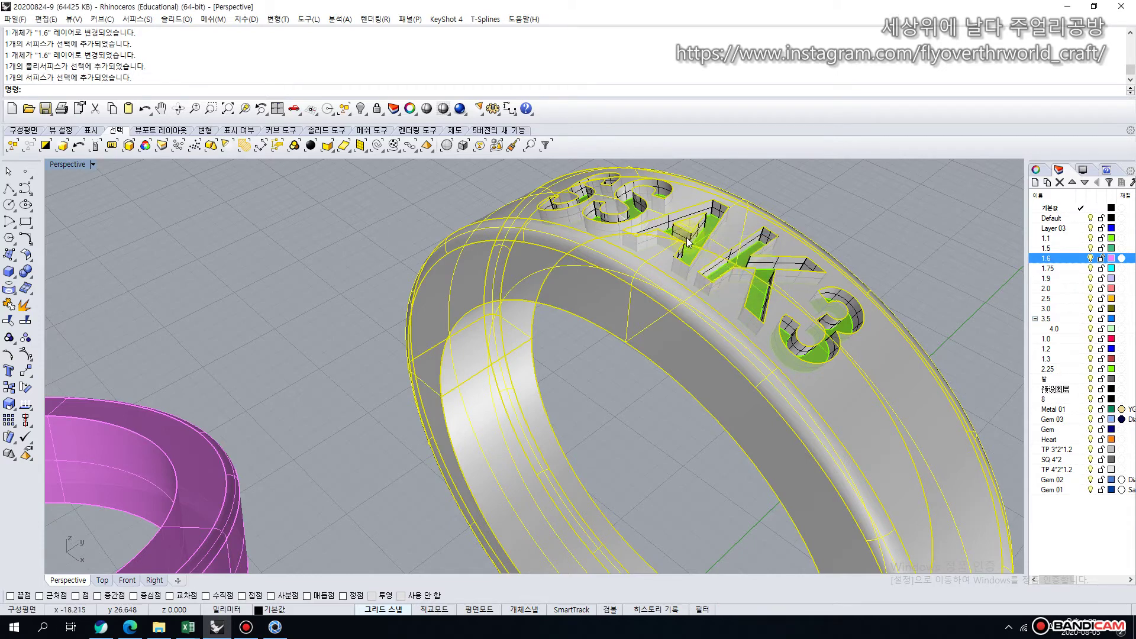
pyautogui.scroll(6, 689, 241)
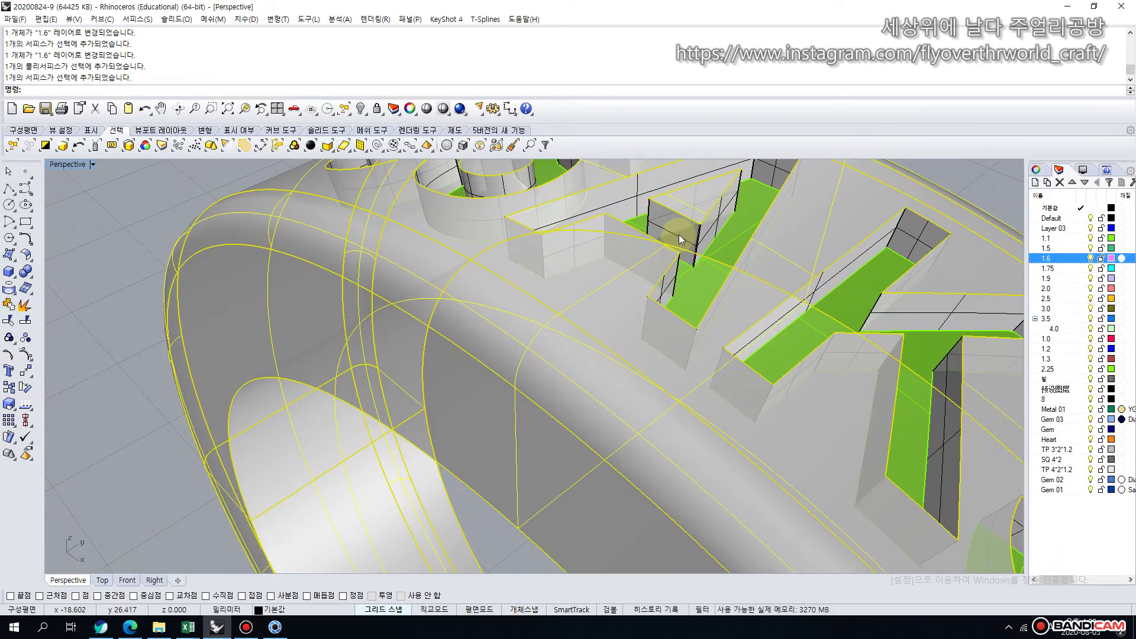
pyautogui.scroll(-5, 668, 343)
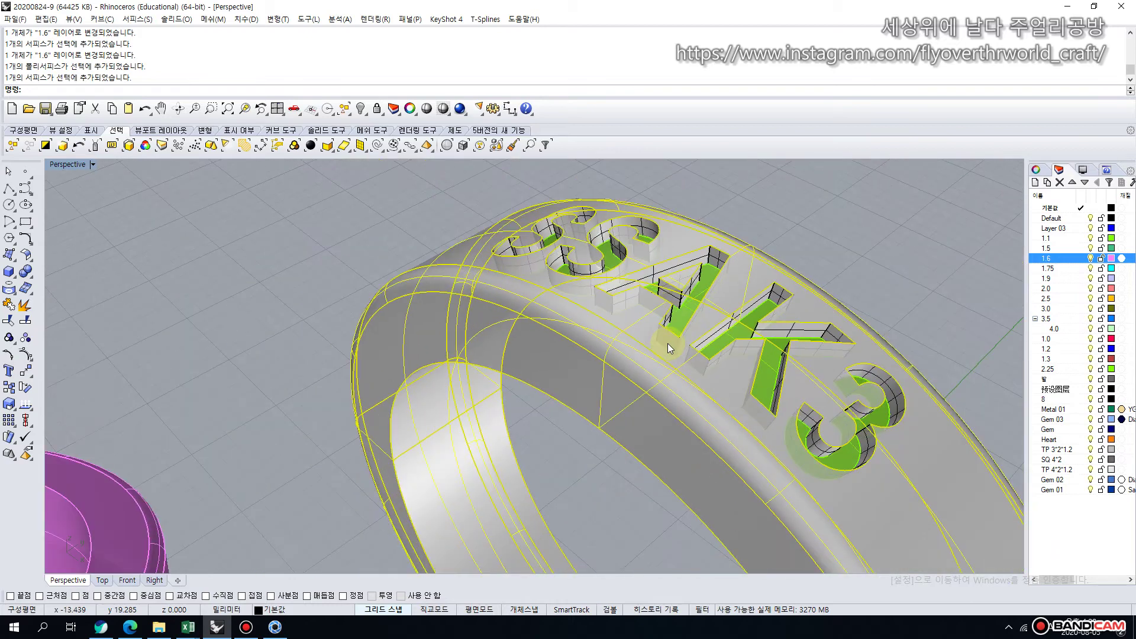
pyautogui.scroll(-2, 667, 343)
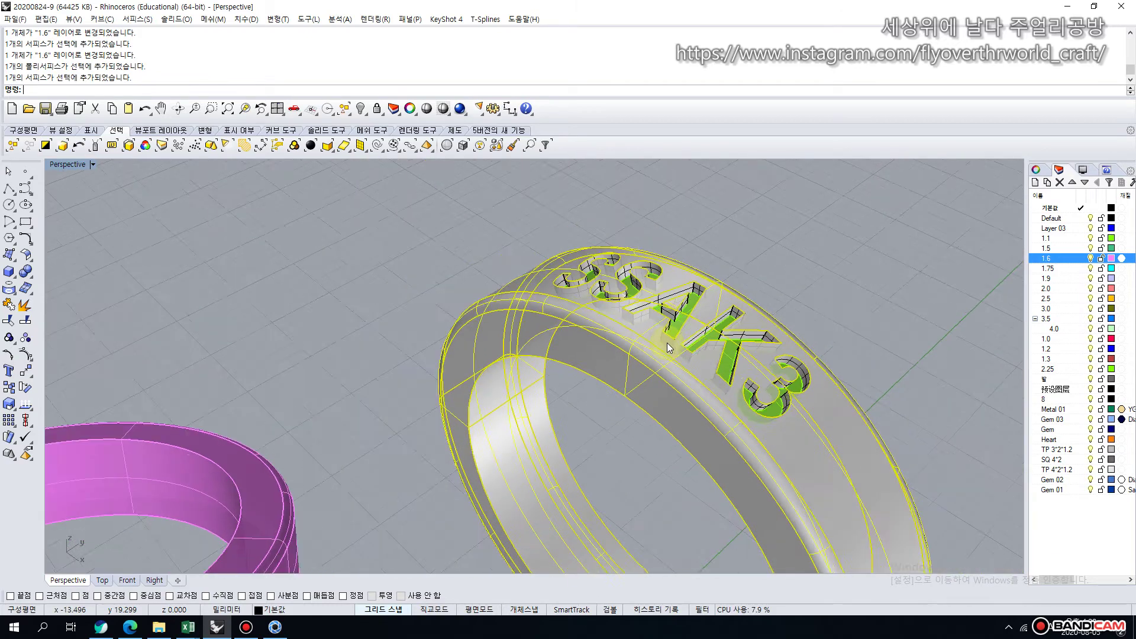
pyautogui.click(1058, 280)
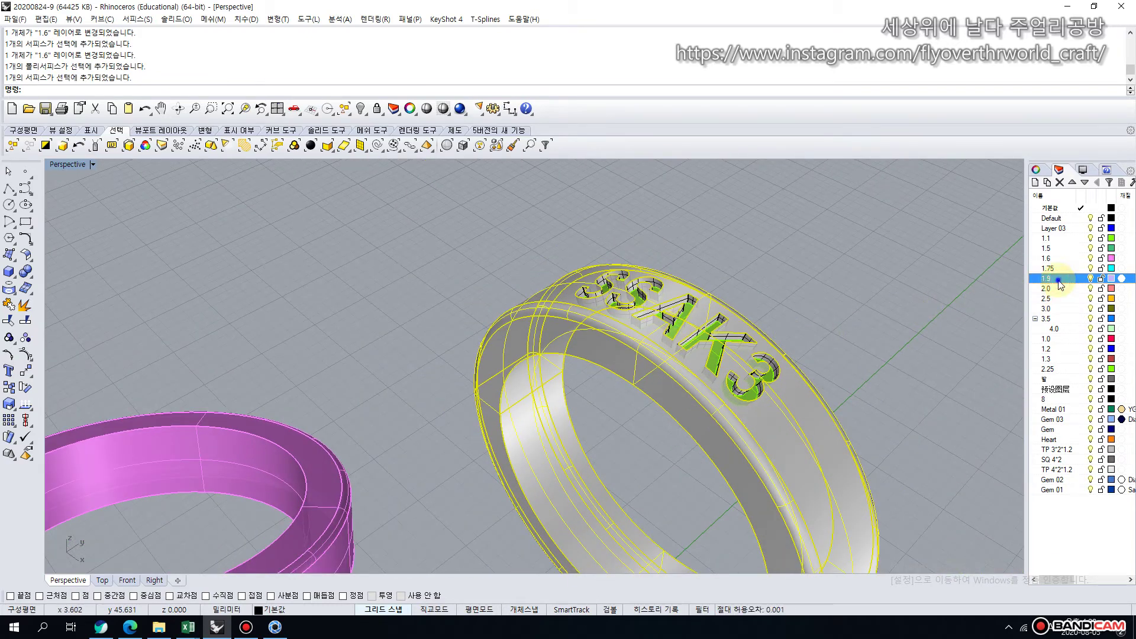
pyautogui.rightClick(1058, 279)
pyautogui.click(1052, 487)
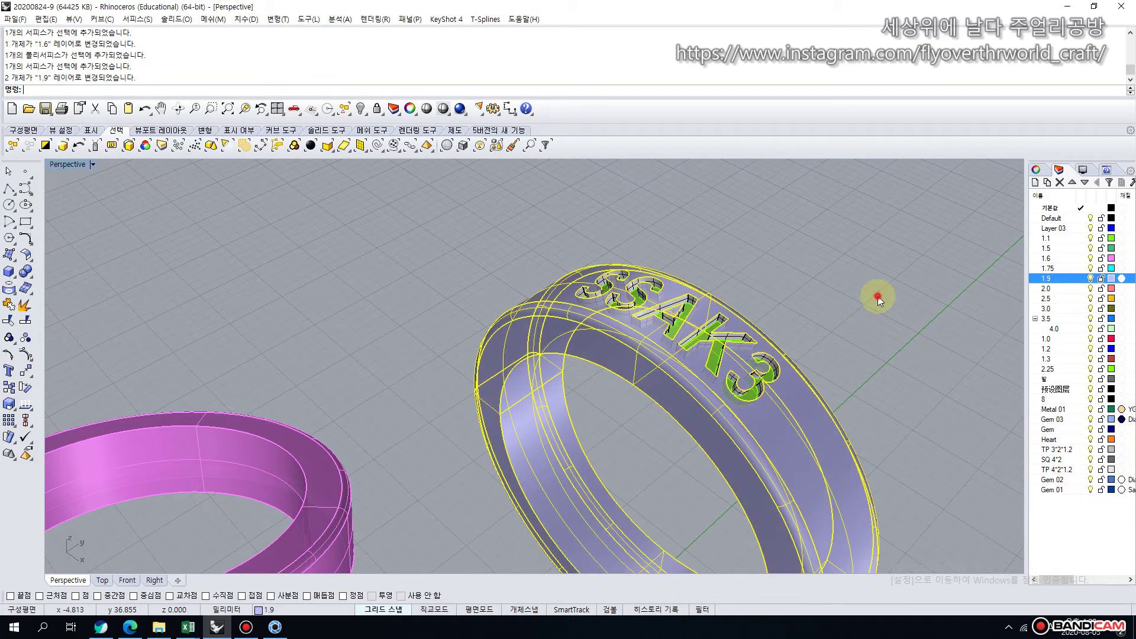
pyautogui.click(872, 296)
pyautogui.moveTo(868, 296)
pyautogui.mouseDown(button='right')
pyautogui.moveTo(855, 271)
pyautogui.moveTo(857, 286)
pyautogui.mouseUp(button='right')
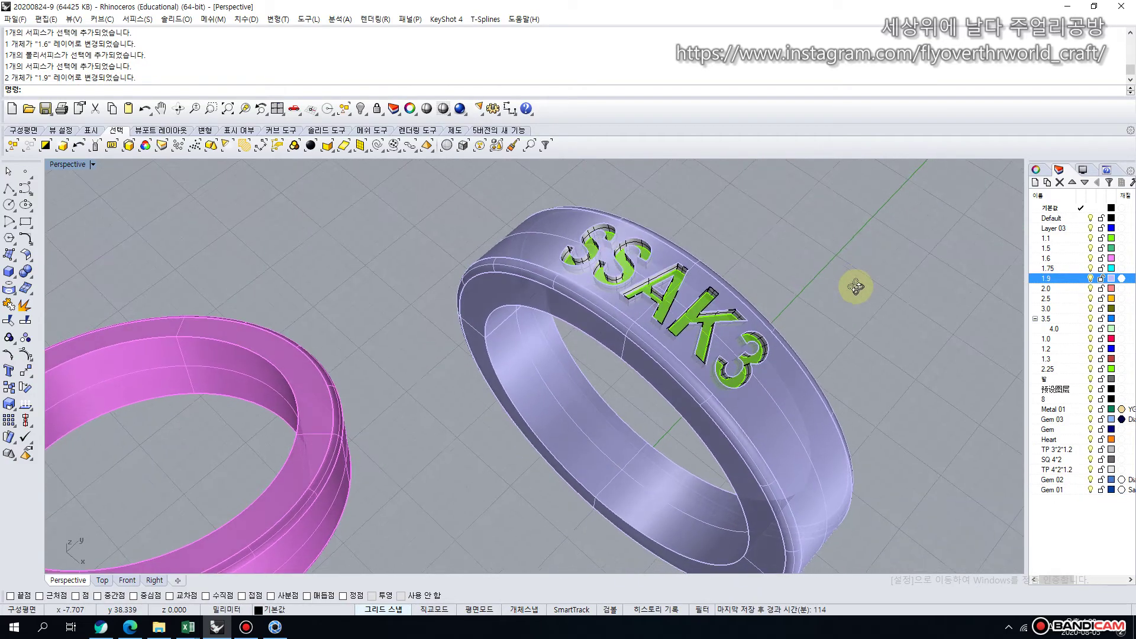
# Select the whole upright ring with its lettering and return to the four-view layout.
pyautogui.scroll(-4, 840, 304)
pyautogui.keyDown('shift'); pyautogui.moveTo(650, 414); pyautogui.dragTo(694, 317, button='right'); pyautogui.keyUp('shift')
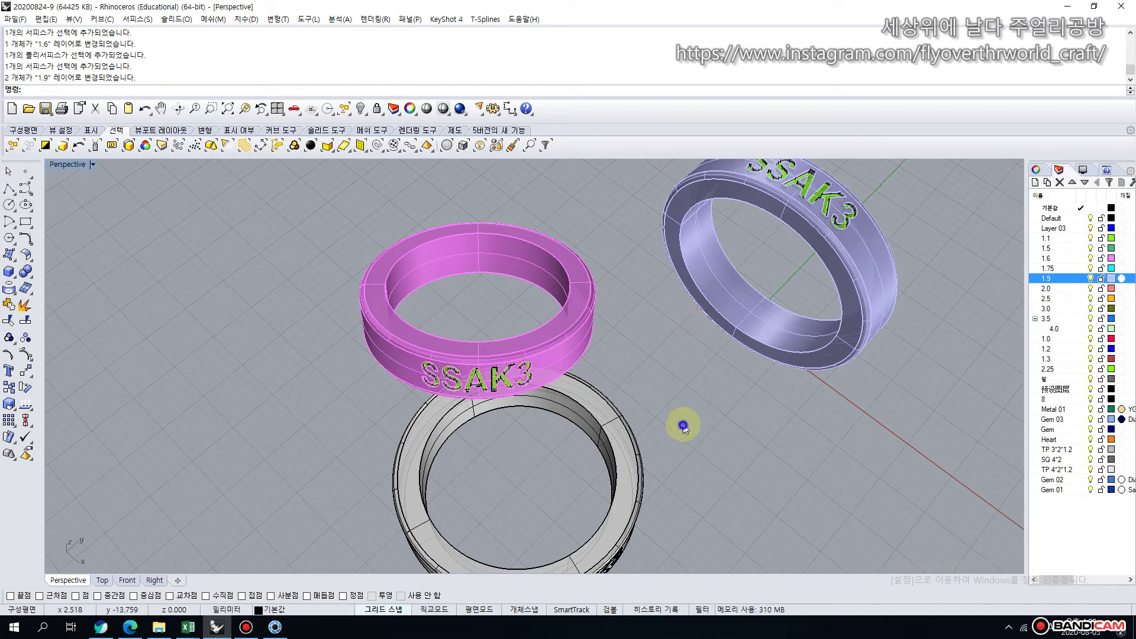
pyautogui.moveTo(683, 427); pyautogui.dragTo(687, 382, button='right')
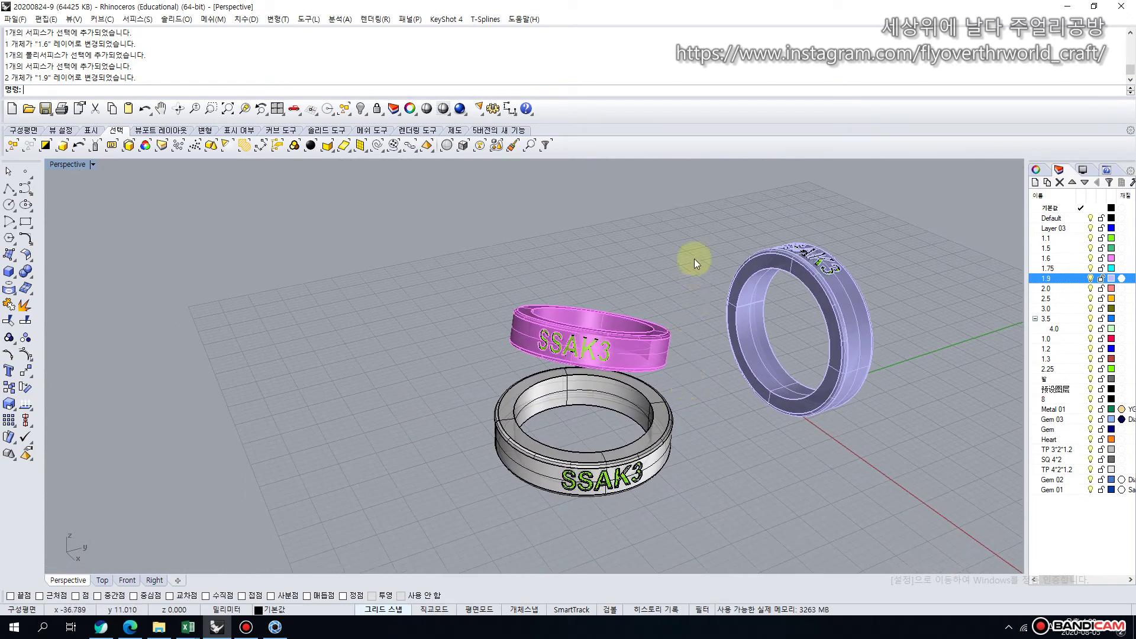
pyautogui.moveTo(698, 216); pyautogui.dragTo(942, 456)
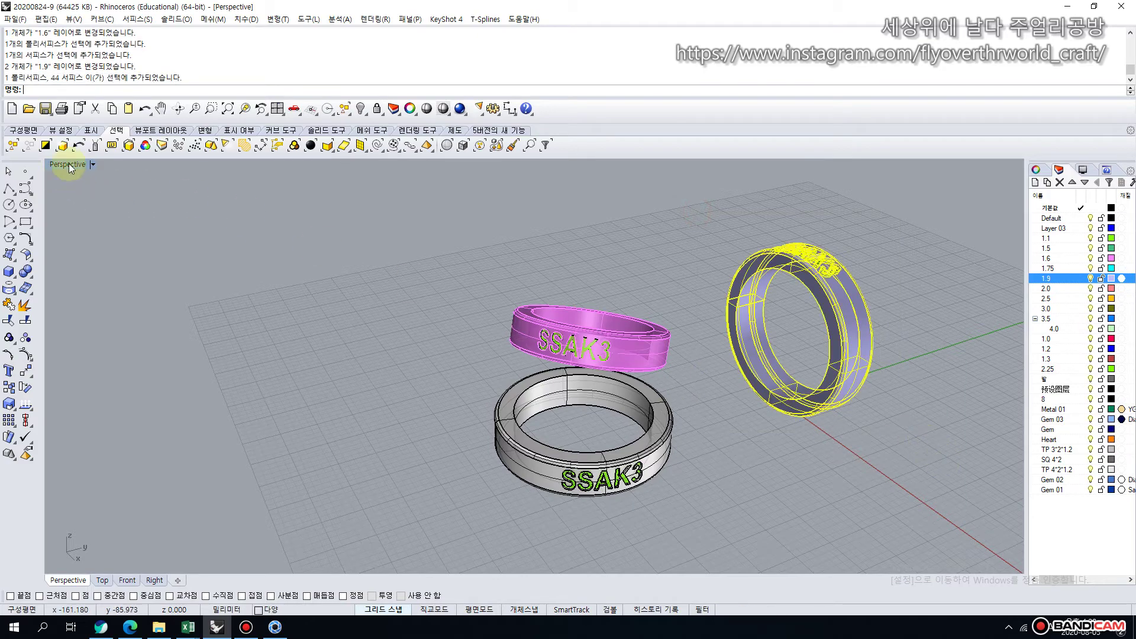
pyautogui.doubleClick(70, 165)
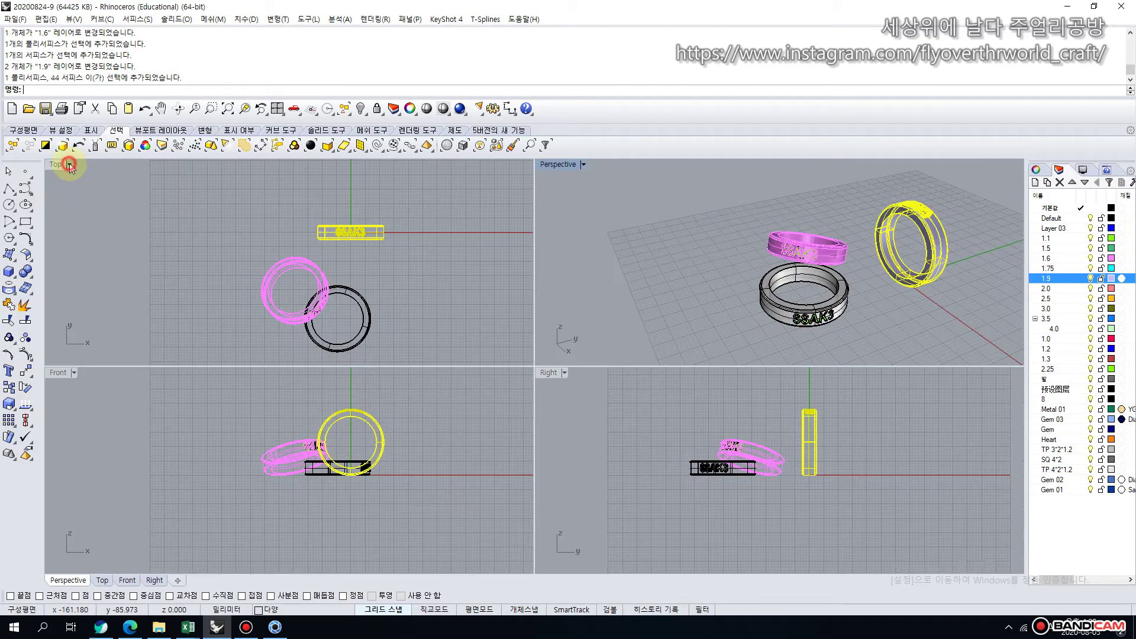
# Try to rotate the upright ring about its base point in the Right view.
pyautogui.click(24, 388)
pyautogui.click(808, 476)
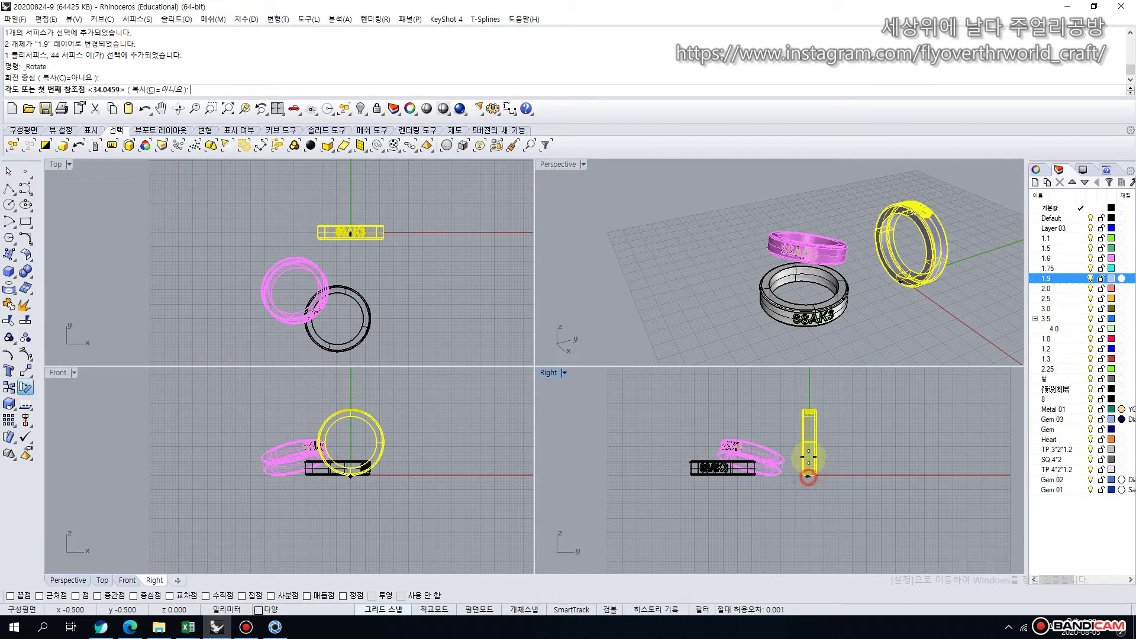
pyautogui.click(808, 409)
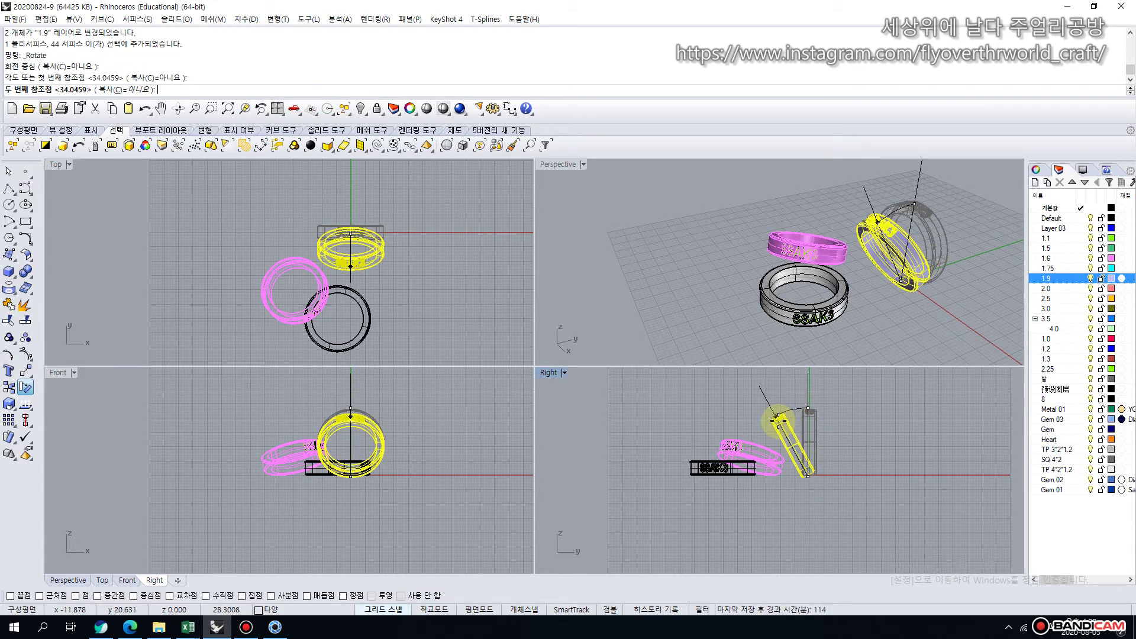
pyautogui.click(809, 410)
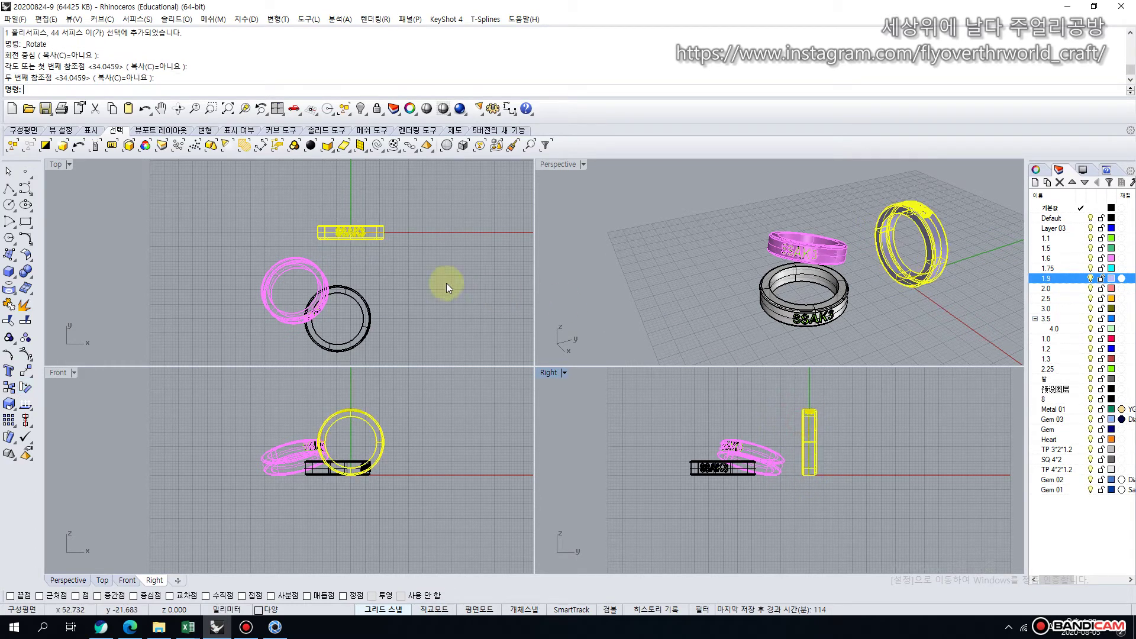
# Rotate the upright ring about 30° counterclockwise around its centre in the Top view and shift it toward positive X and slightly negative Y.
pyautogui.click(23, 387)
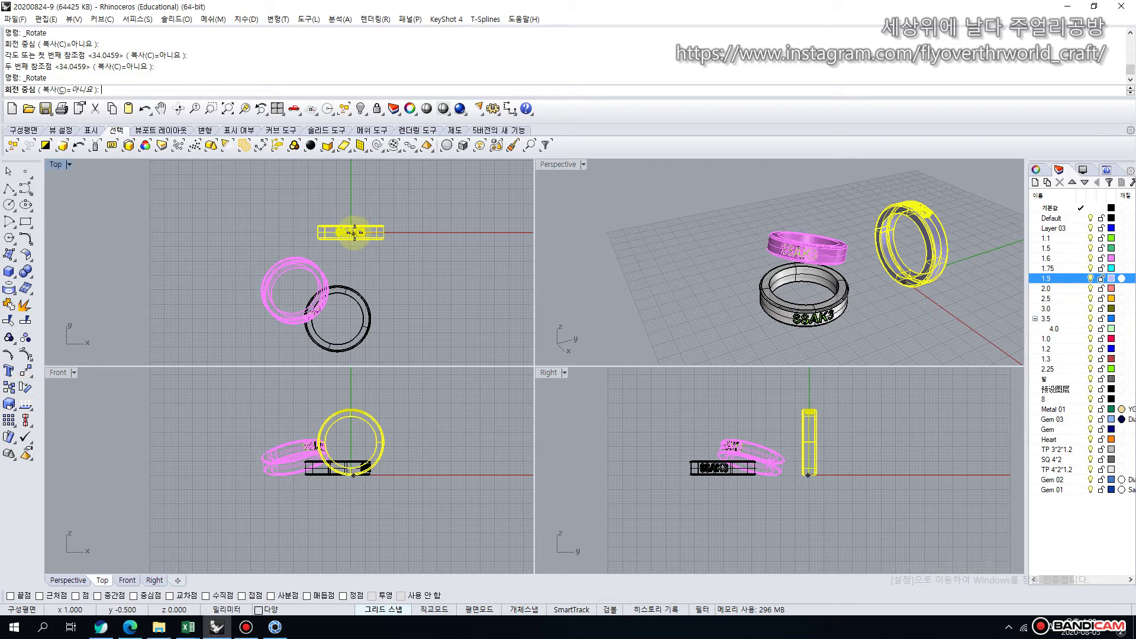
pyautogui.click(351, 232)
pyautogui.click(411, 233)
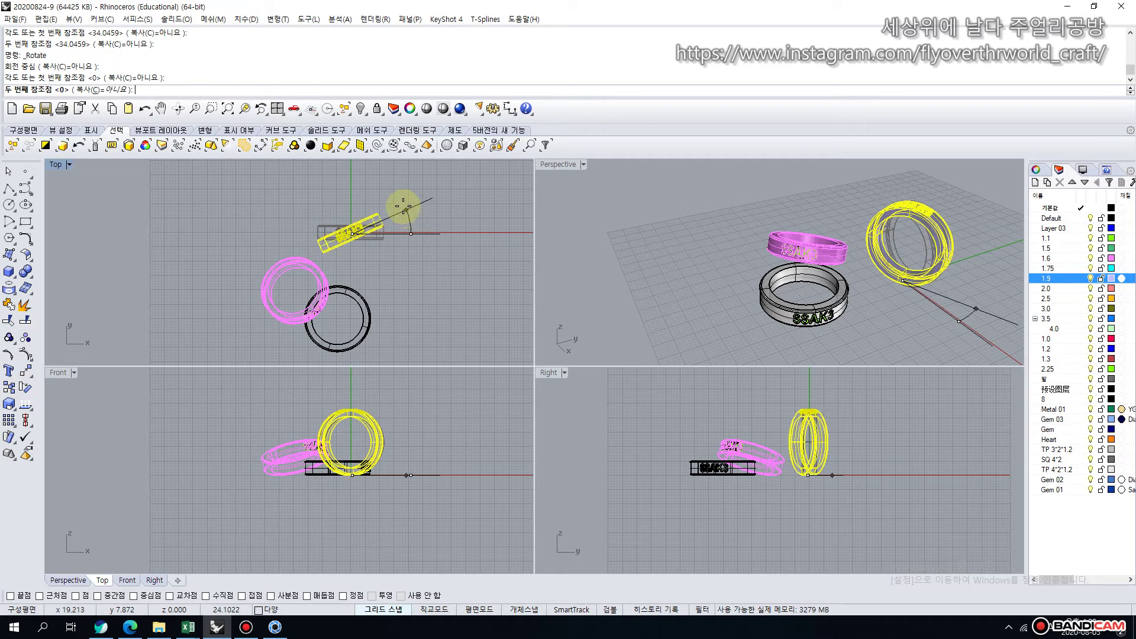
pyautogui.click(403, 207)
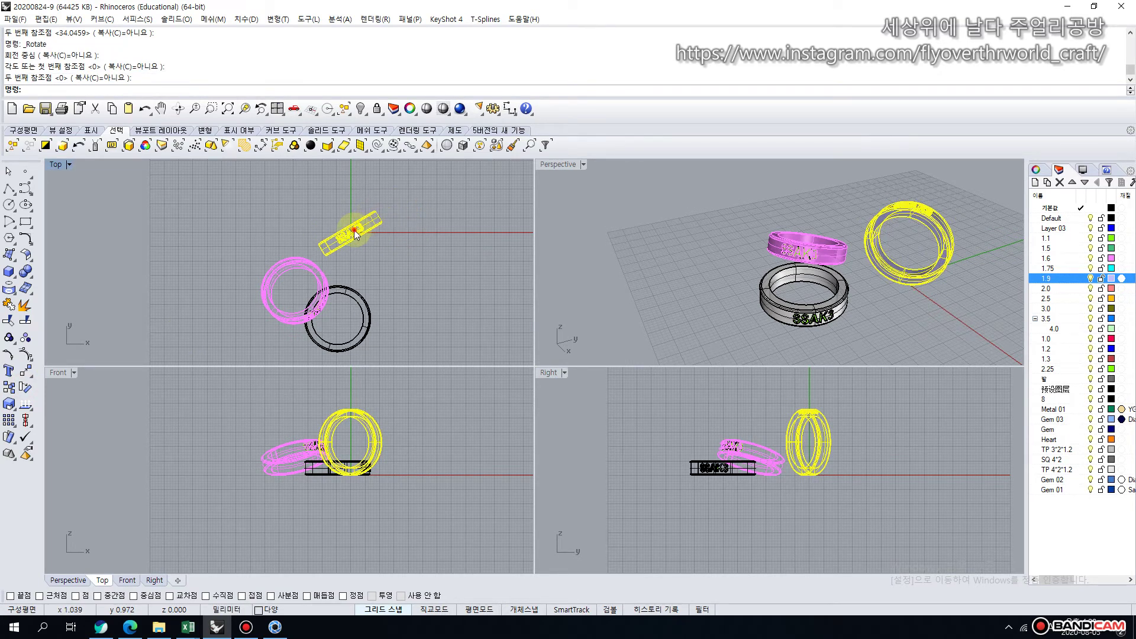
pyautogui.moveTo(355, 234); pyautogui.dragTo(387, 242)
pyautogui.click(664, 242)
pyautogui.moveTo(719, 242); pyautogui.dragTo(668, 247, button='right')
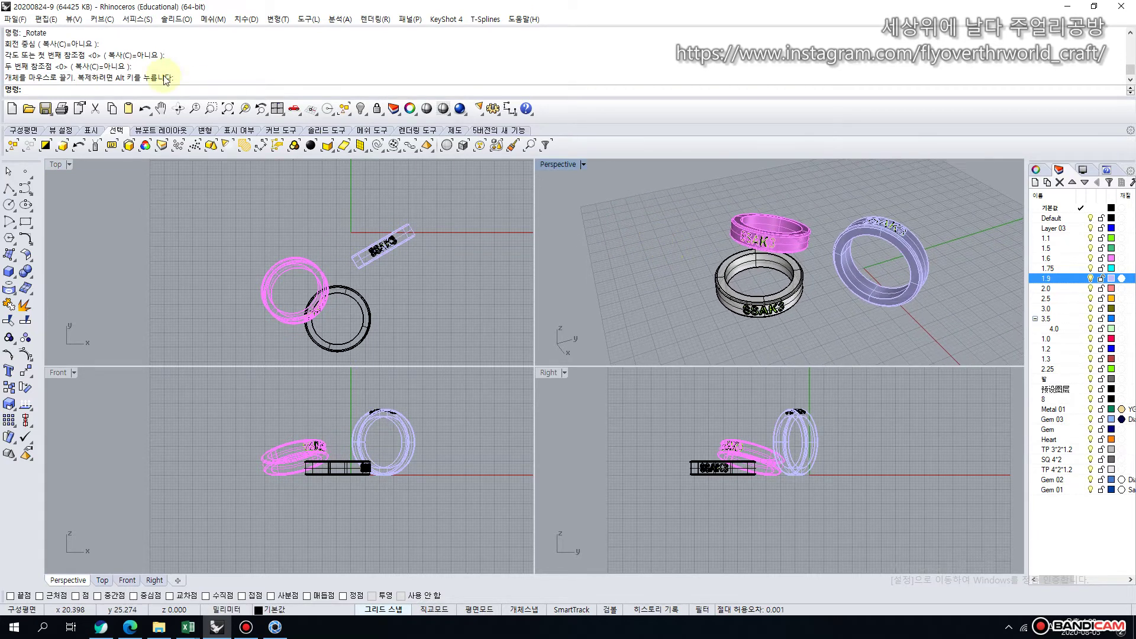
pyautogui.click(15, 19)
pyautogui.click(52, 115)
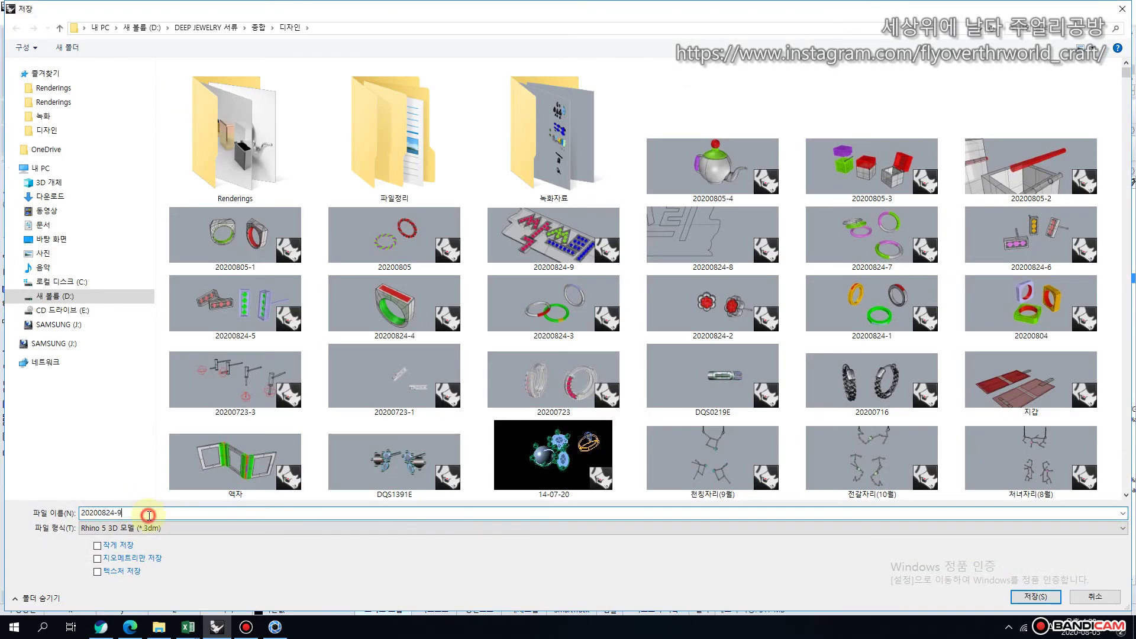
pyautogui.press('BackSpace')
pyautogui.write('10')
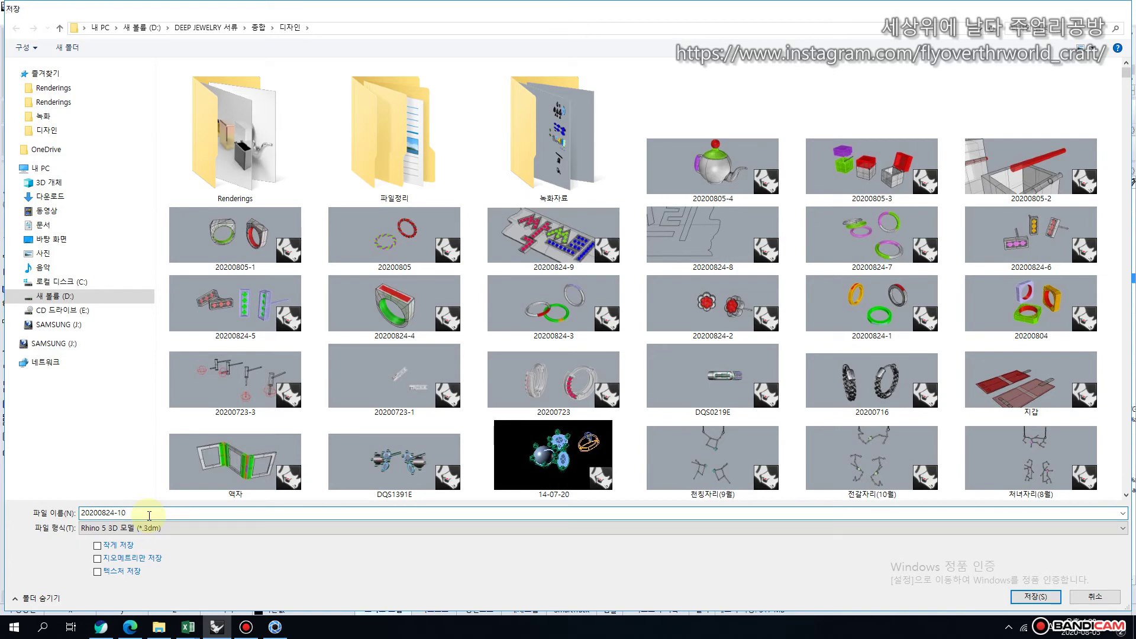
pyautogui.press('Return')
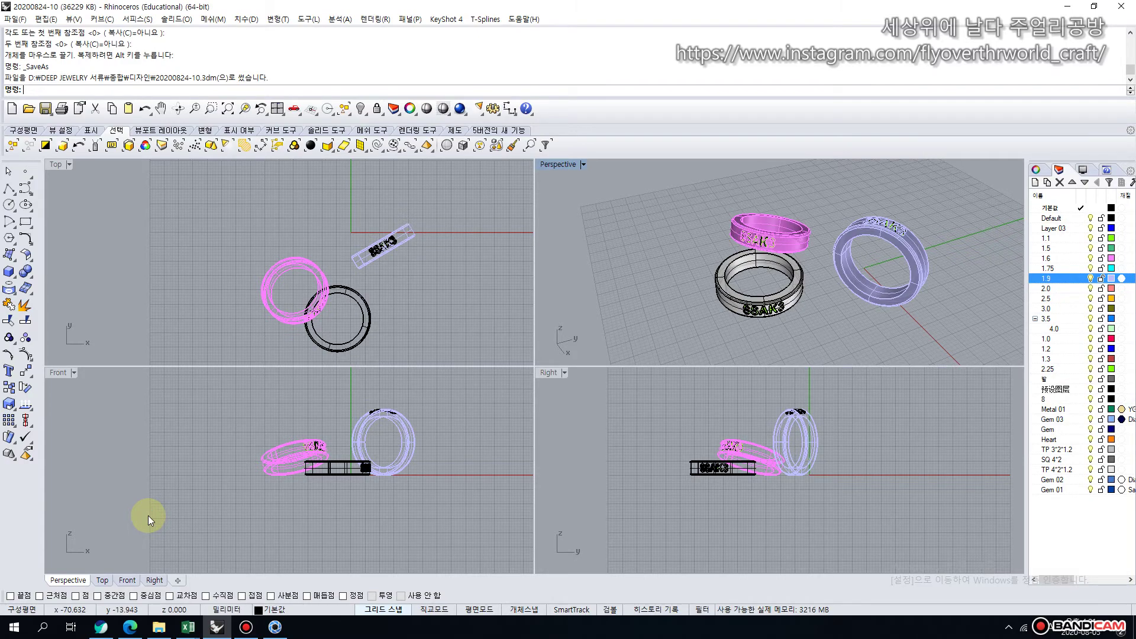
# Switch to KeyShot and start a new scene, discarding the changes to the teapot scene.
pyautogui.click(274, 629)
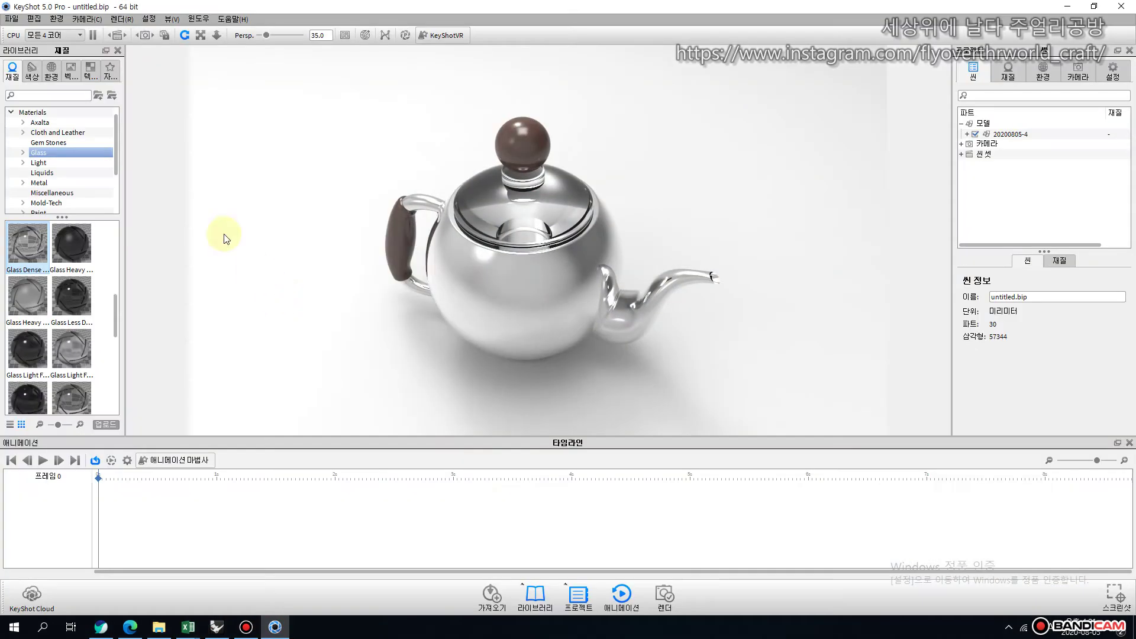
pyautogui.click(13, 20)
pyautogui.click(28, 32)
pyautogui.click(13, 19)
pyautogui.click(25, 33)
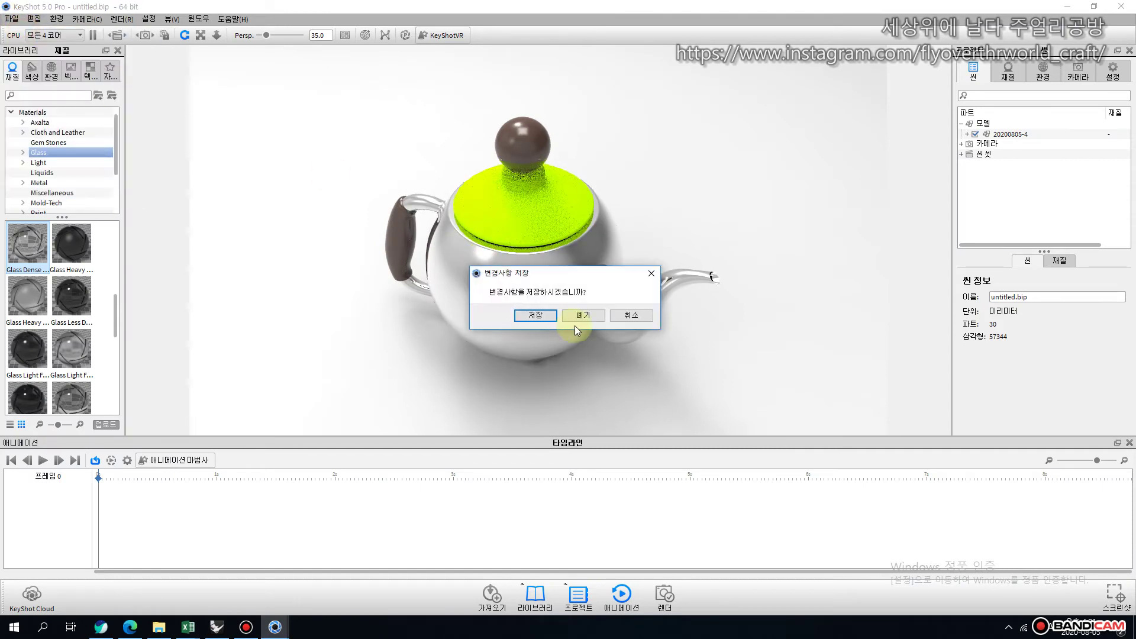
pyautogui.click(586, 315)
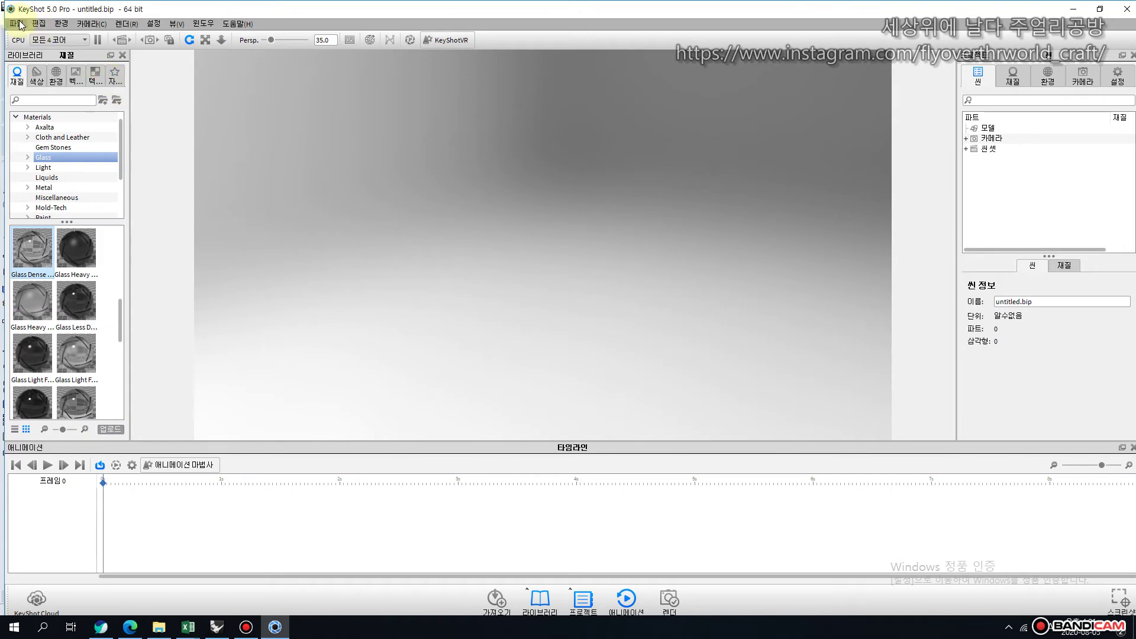
pyautogui.click(18, 24)
pyautogui.click(34, 67)
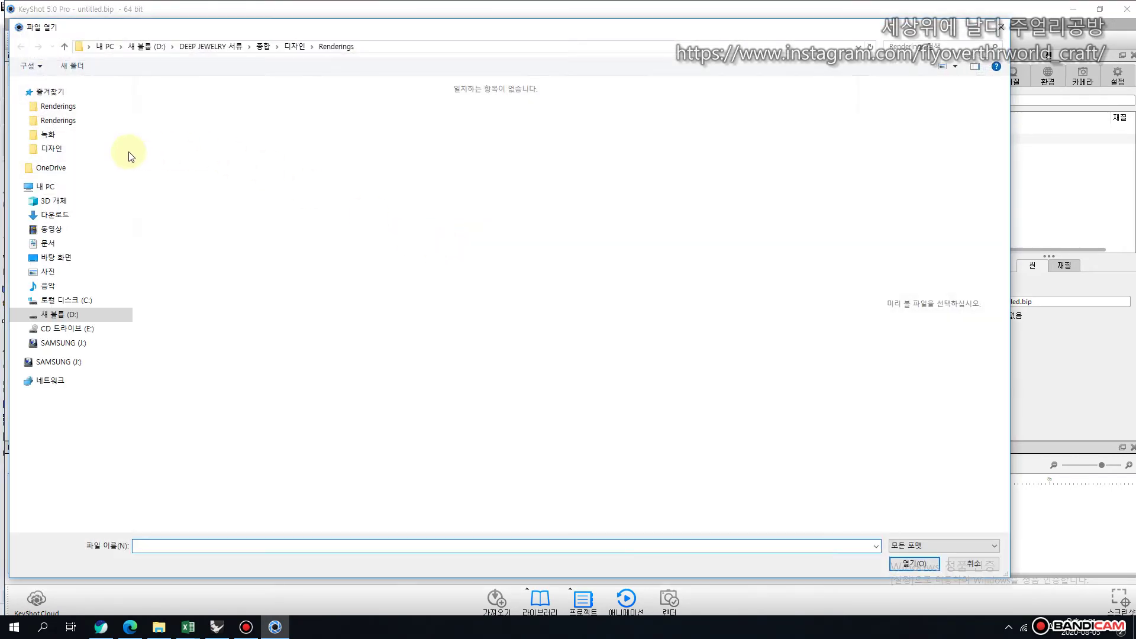
pyautogui.click(54, 151)
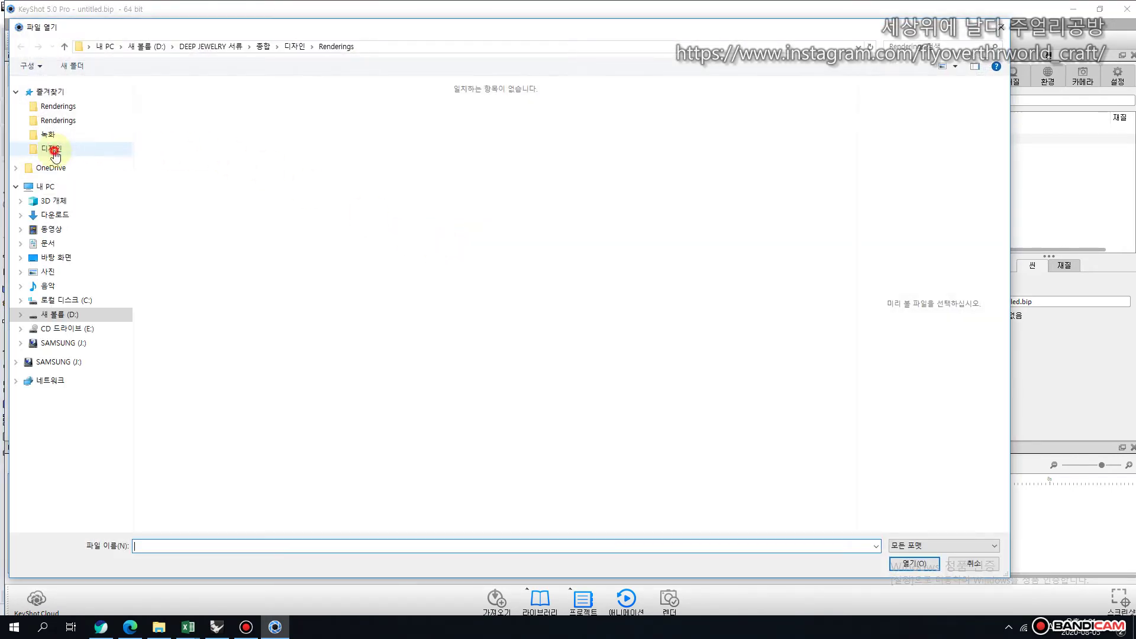
pyautogui.click(740, 183)
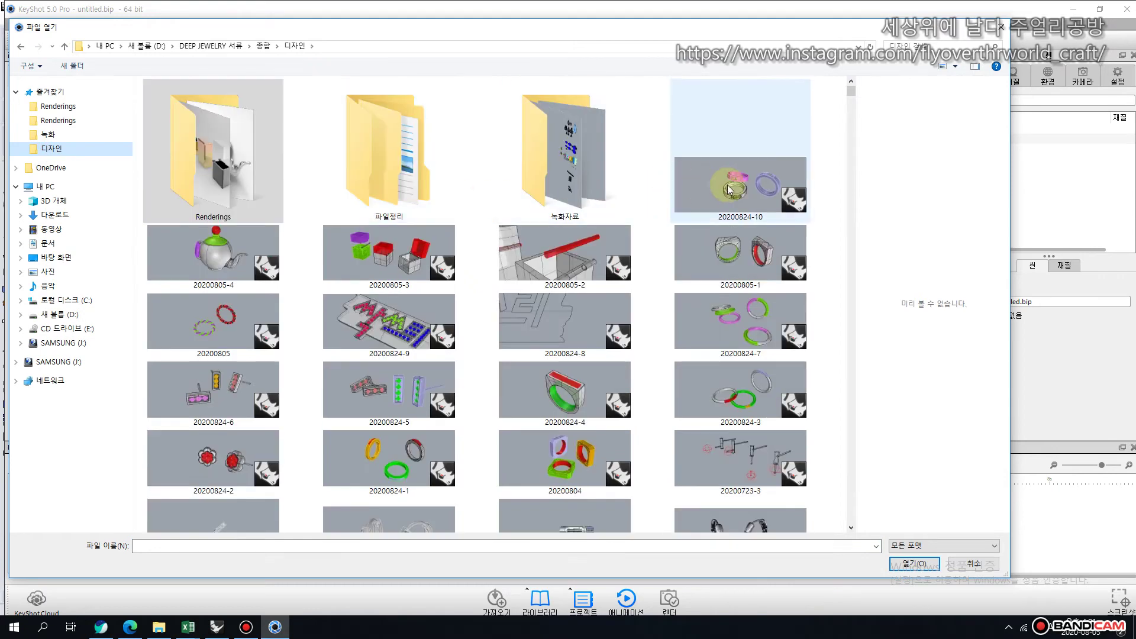
pyautogui.click(916, 564)
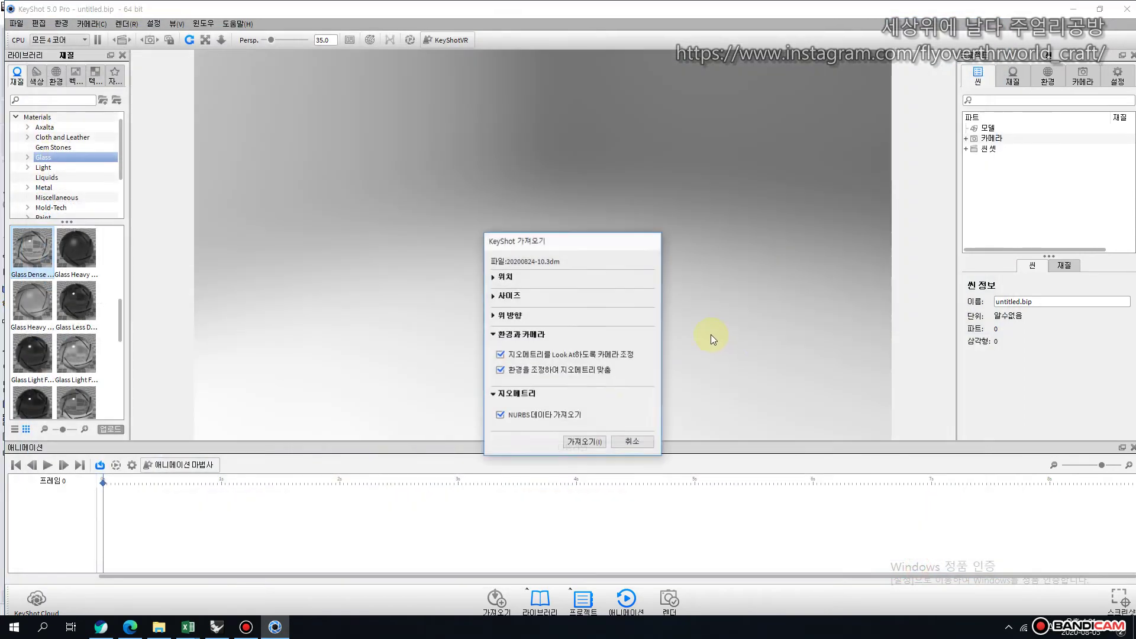
pyautogui.click(591, 444)
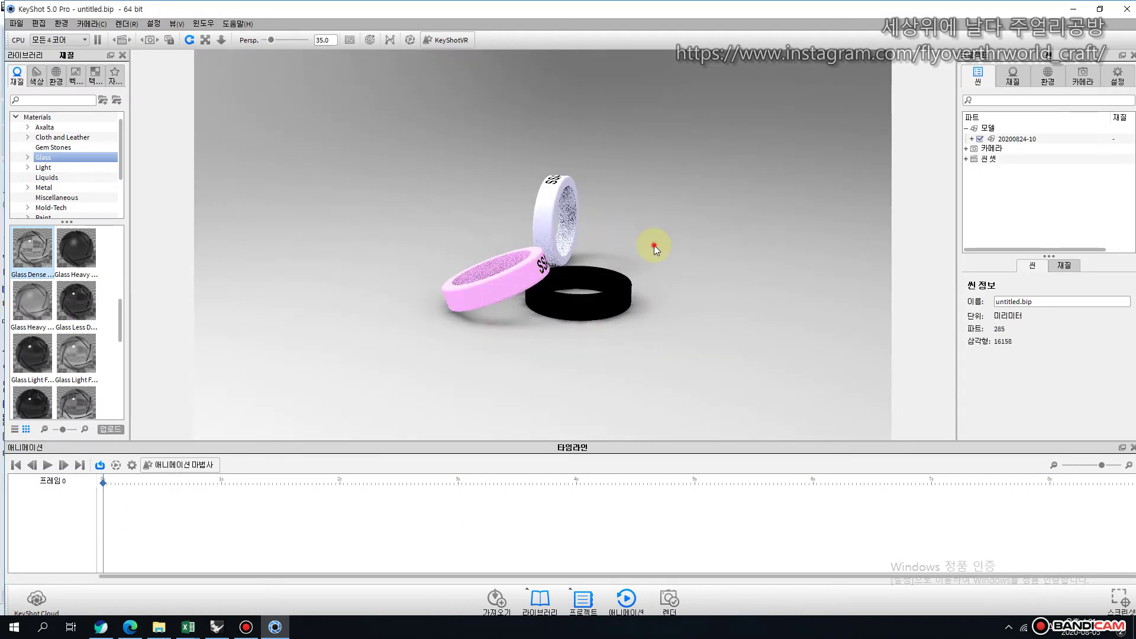
# Apply the polished chrome metal material to the black ring lying flat.
pyautogui.moveTo(654, 246); pyautogui.dragTo(310, 263)
pyautogui.moveTo(457, 237); pyautogui.dragTo(381, 234)
pyautogui.scroll(2, 444, 225)
pyautogui.scroll(2, 443, 221)
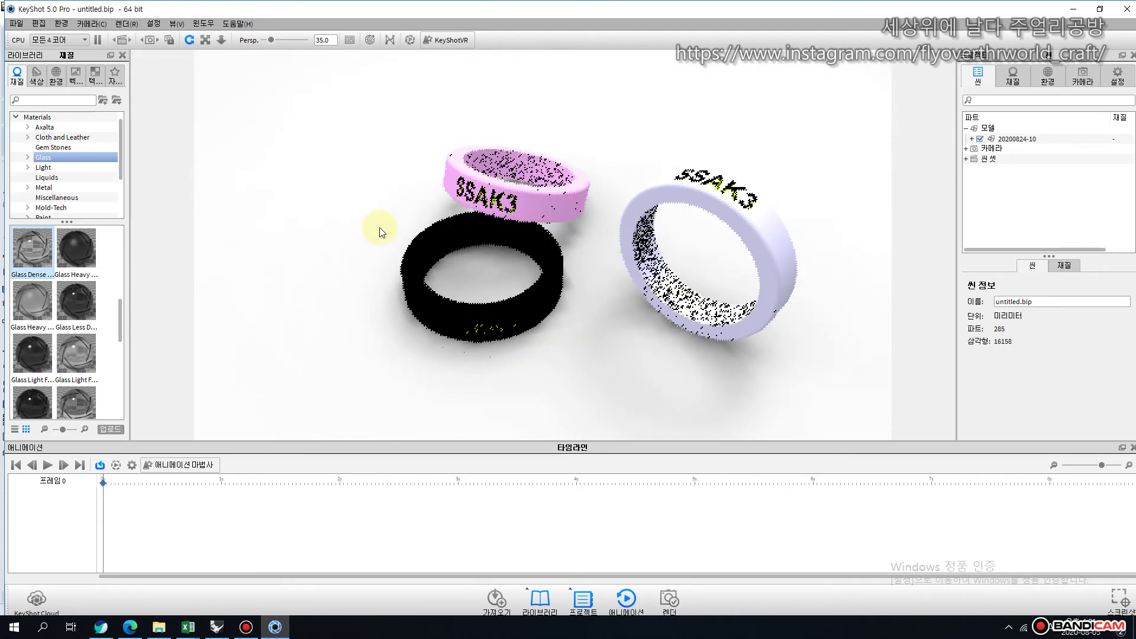
pyautogui.press('Down')
pyautogui.press('Down')
pyautogui.press('Down')
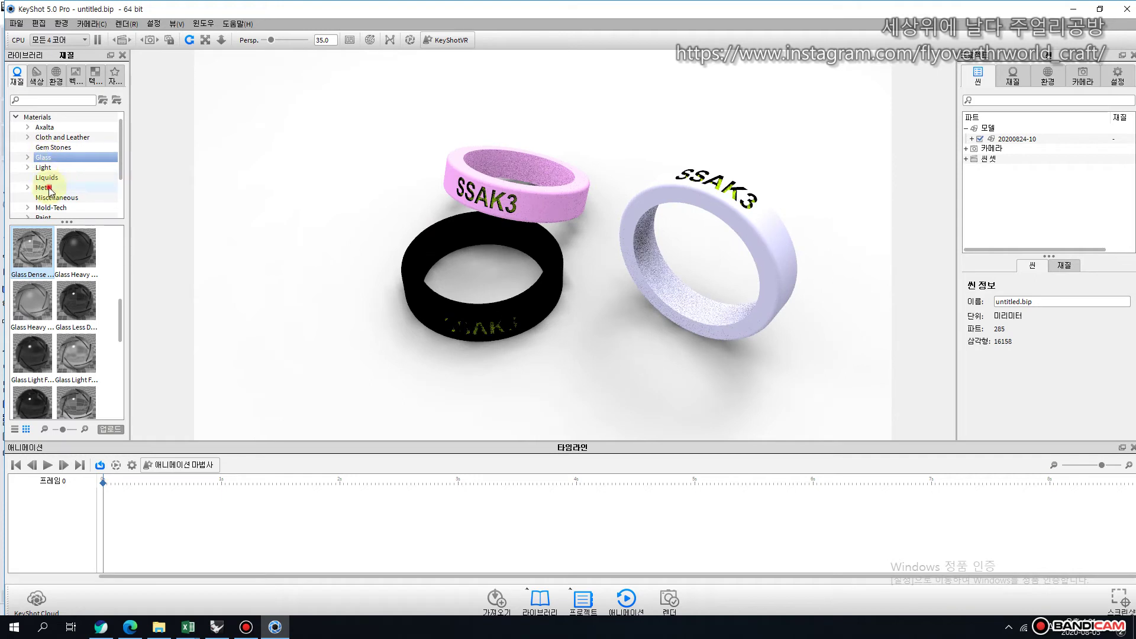
pyautogui.scroll(-3, 101, 324)
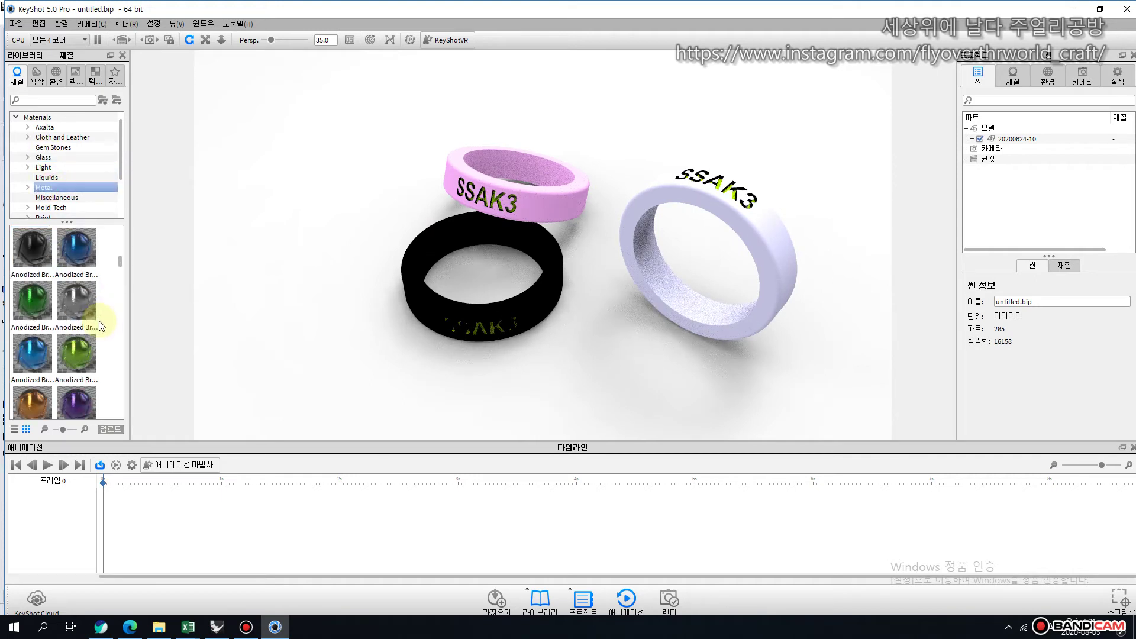
pyautogui.scroll(-4, 100, 324)
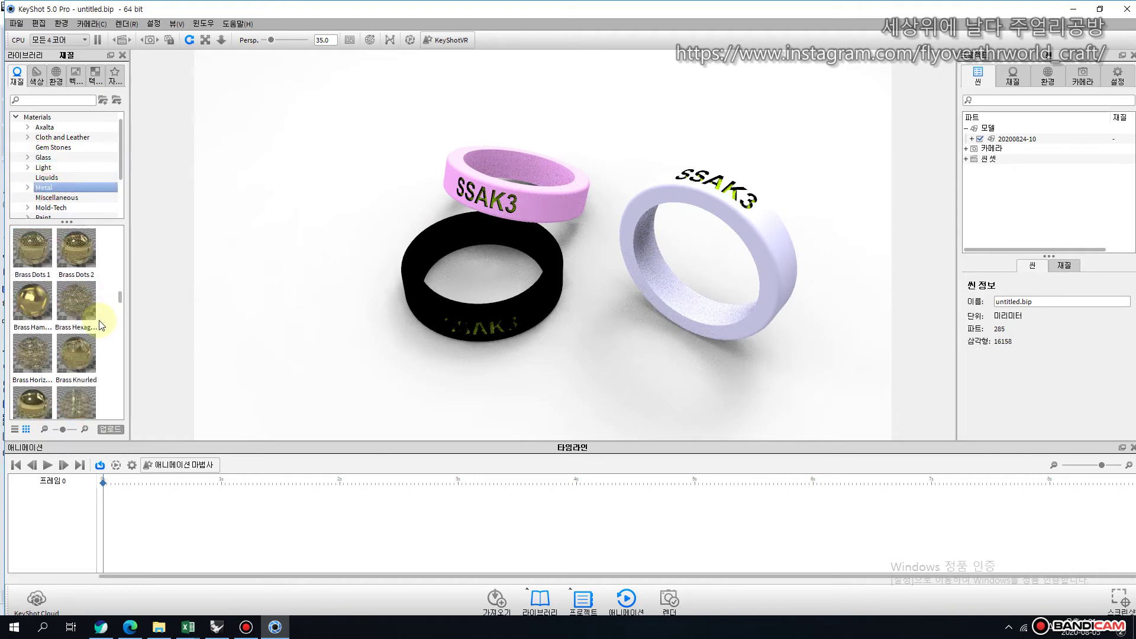
pyautogui.scroll(-3, 101, 324)
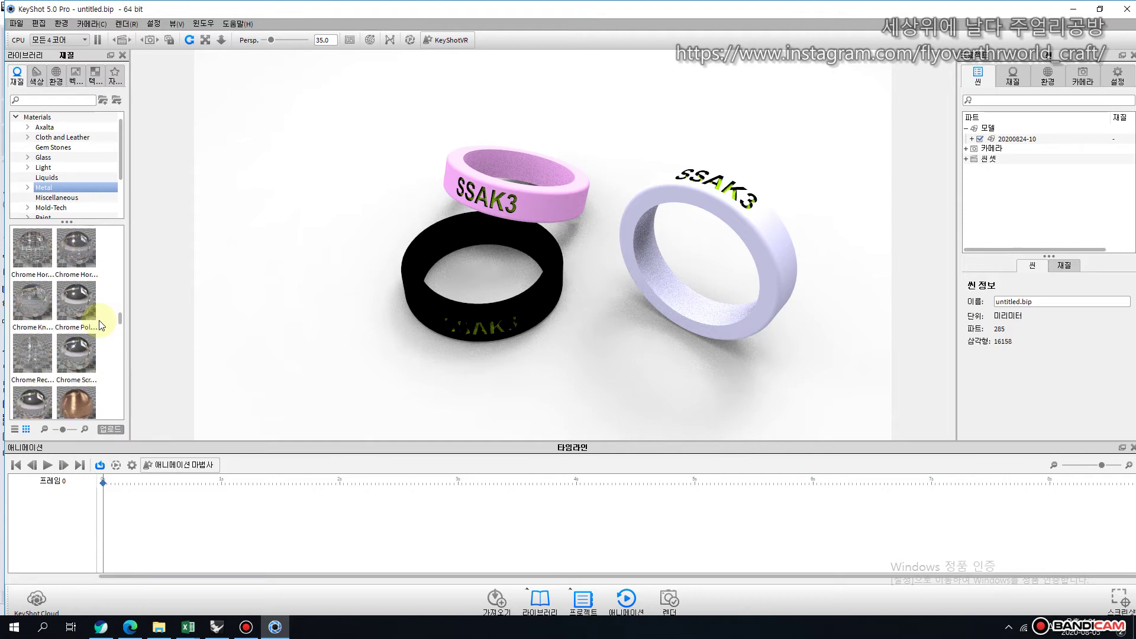
pyautogui.moveTo(77, 302); pyautogui.dragTo(94, 346)
# Apply scratched copper to the upright pale lavender ring and Gold 24k to the leaning pink ring.
pyautogui.scroll(-2, 95, 347)
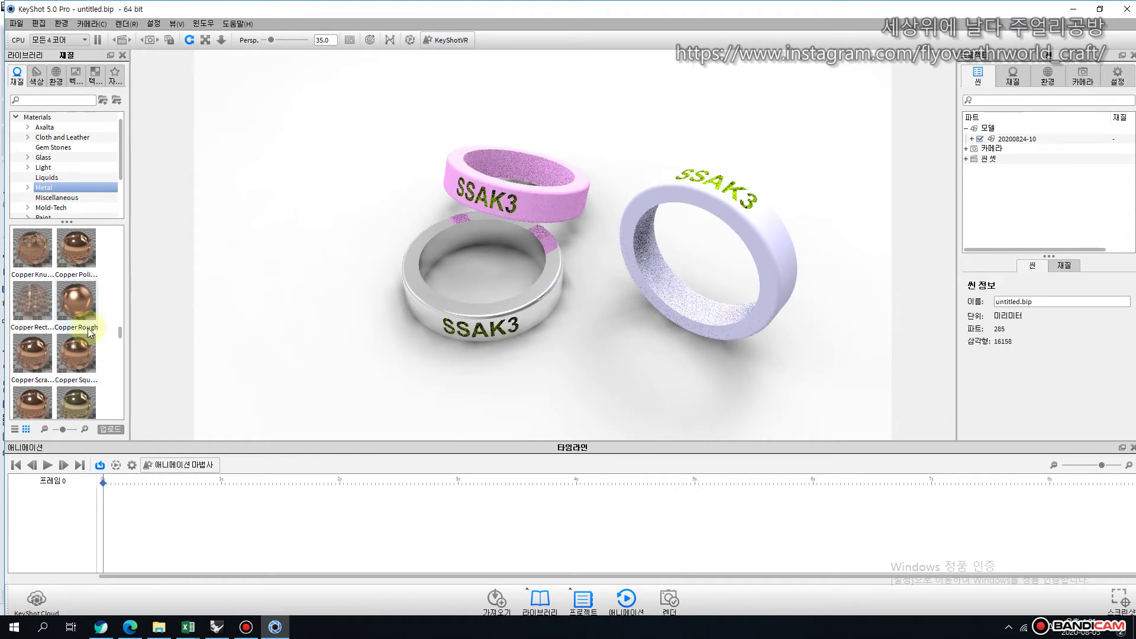
pyautogui.moveTo(30, 350); pyautogui.dragTo(668, 292)
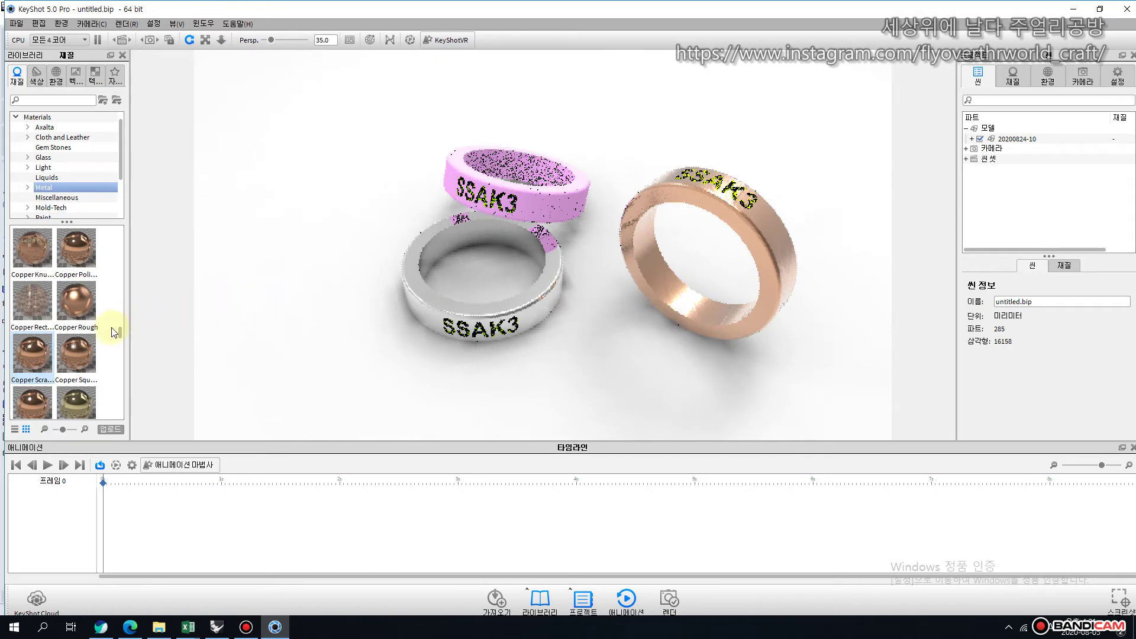
pyautogui.scroll(-2, 110, 334)
pyautogui.scroll(-5, 109, 335)
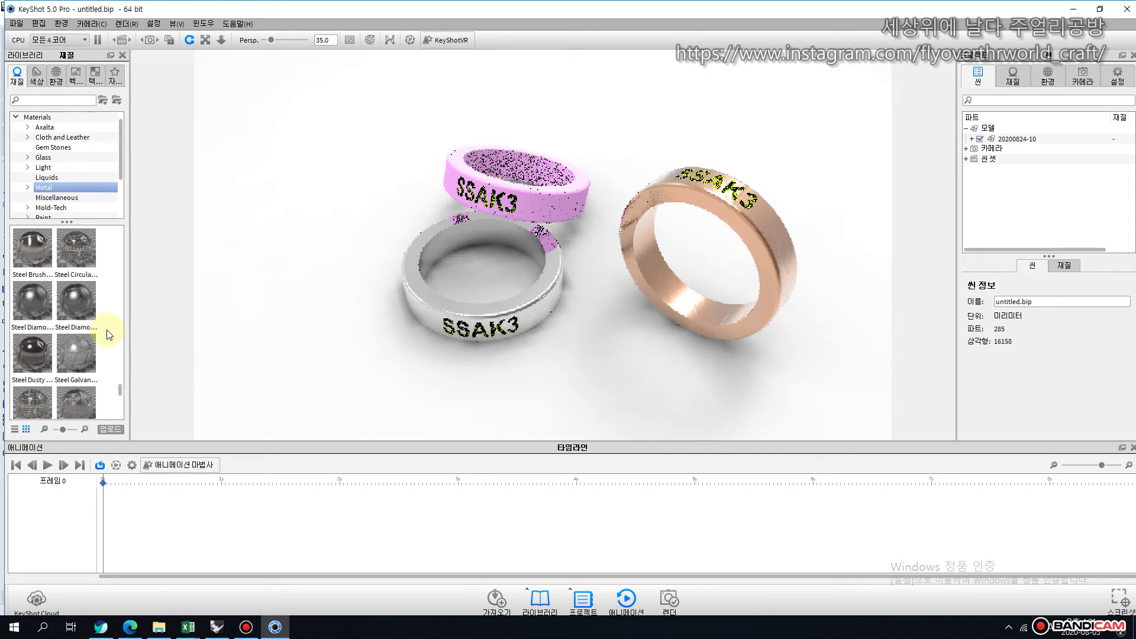
pyautogui.scroll(4, 110, 334)
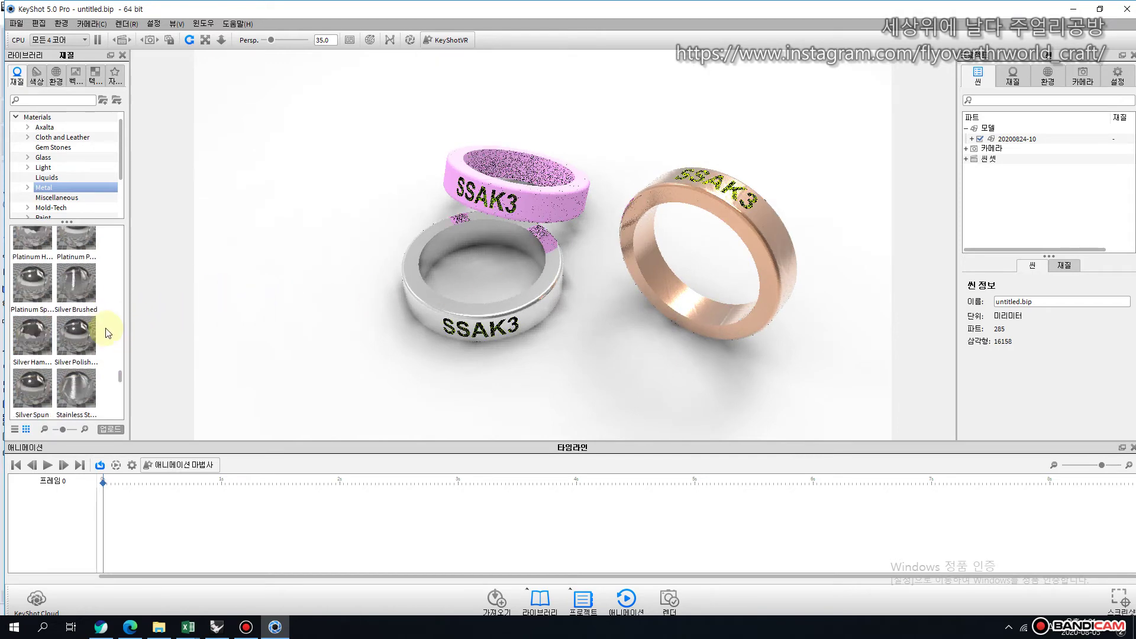
pyautogui.scroll(3, 105, 333)
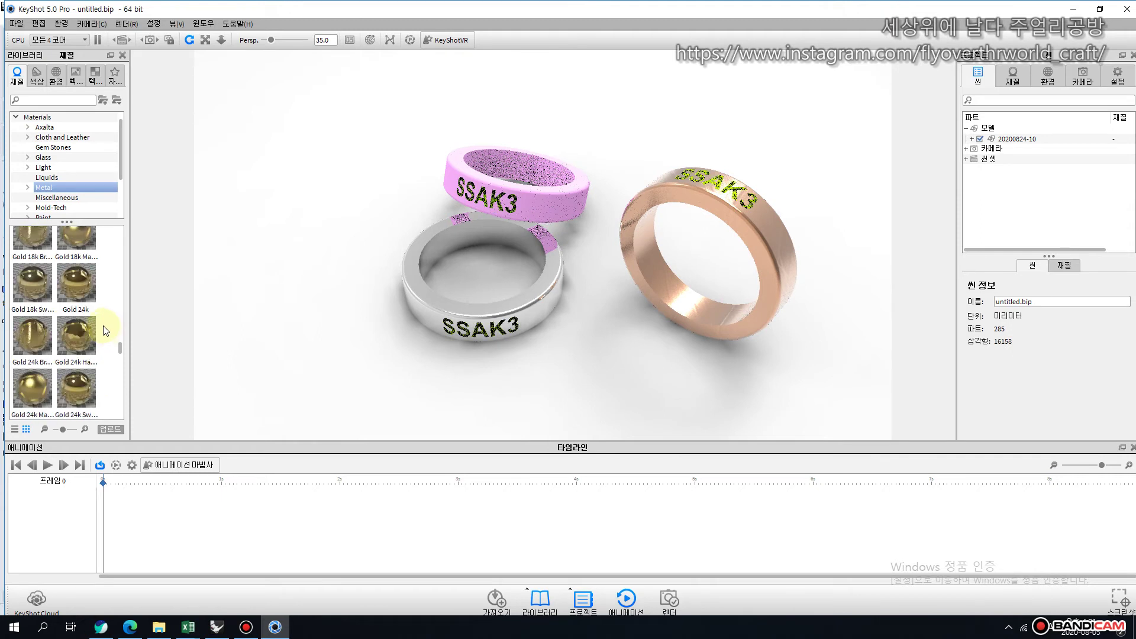
pyautogui.moveTo(85, 279); pyautogui.dragTo(448, 170)
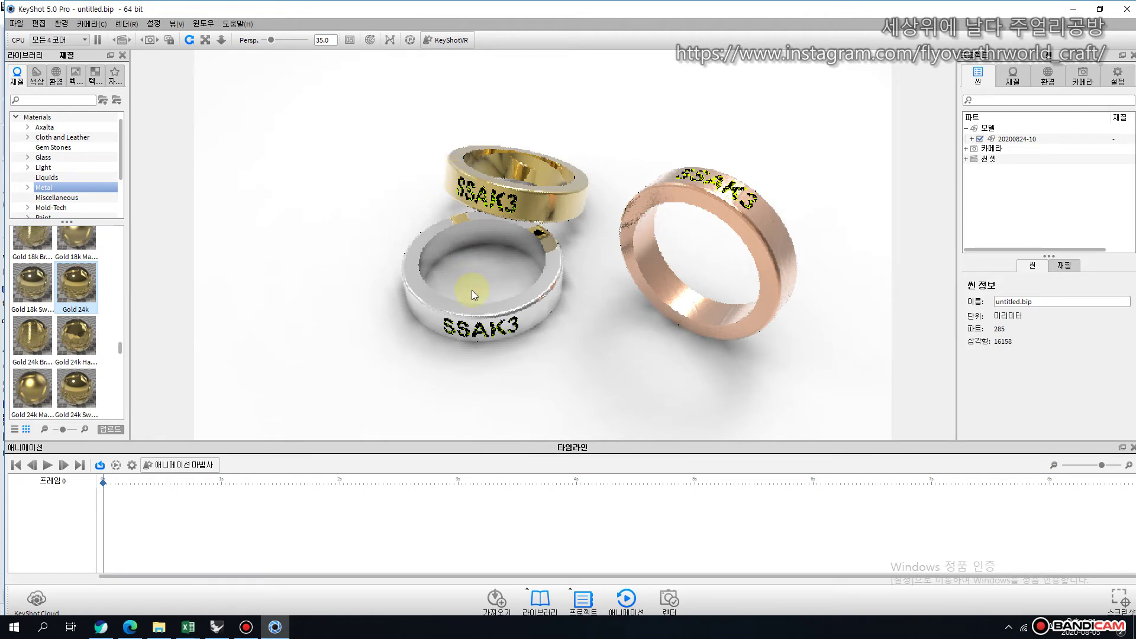
# Apply the black gloss paint material to the SSAK3 lettering on the chrome ring.
pyautogui.scroll(-3, 466, 330)
pyautogui.scroll(6, 484, 310)
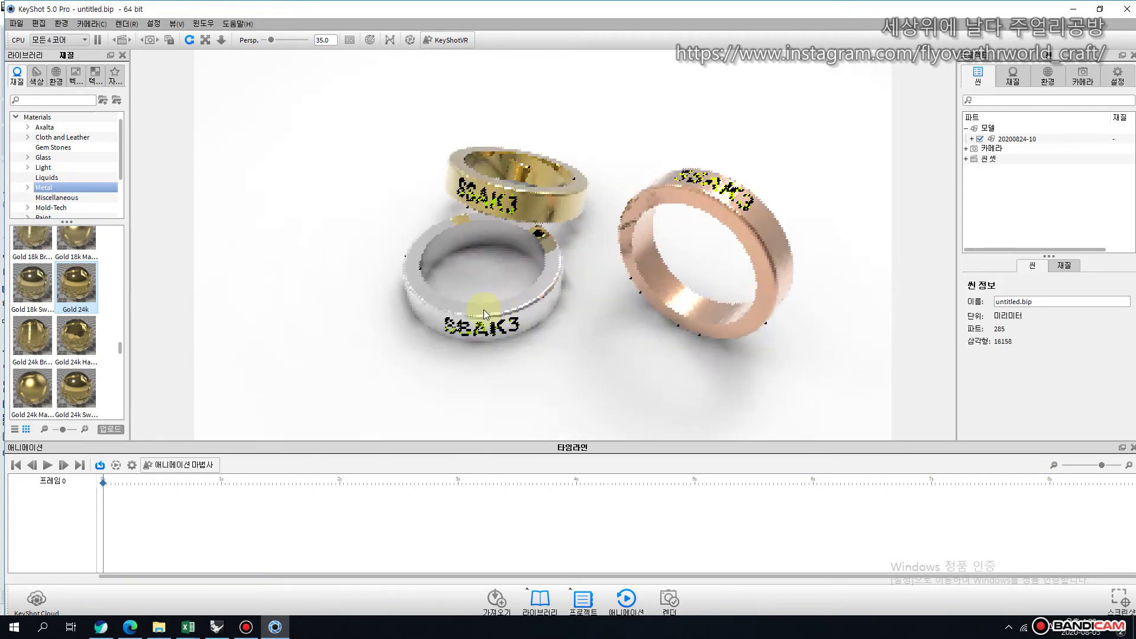
pyautogui.moveTo(410, 393); pyautogui.dragTo(453, 265)
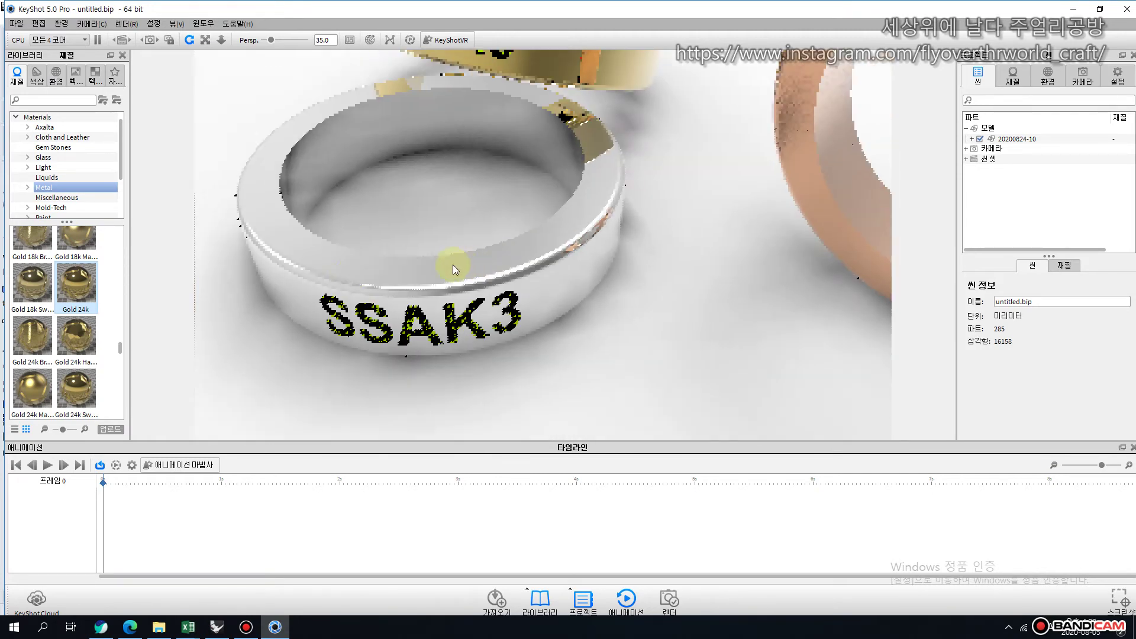
pyautogui.scroll(-2, 51, 179)
pyautogui.click(43, 157)
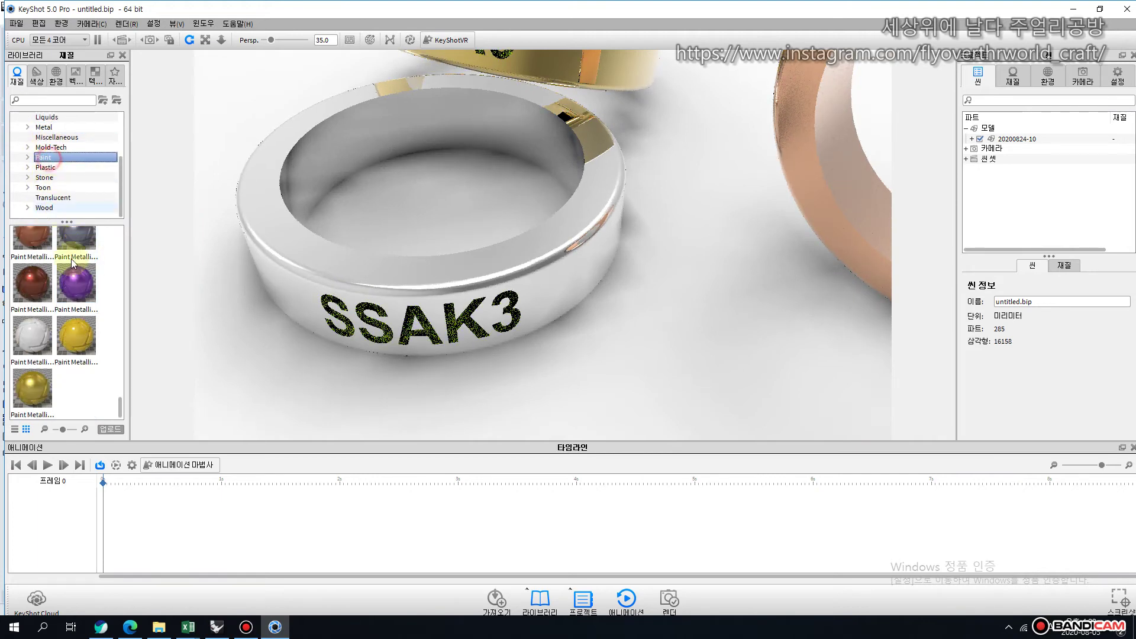
pyautogui.moveTo(76, 254); pyautogui.dragTo(387, 331)
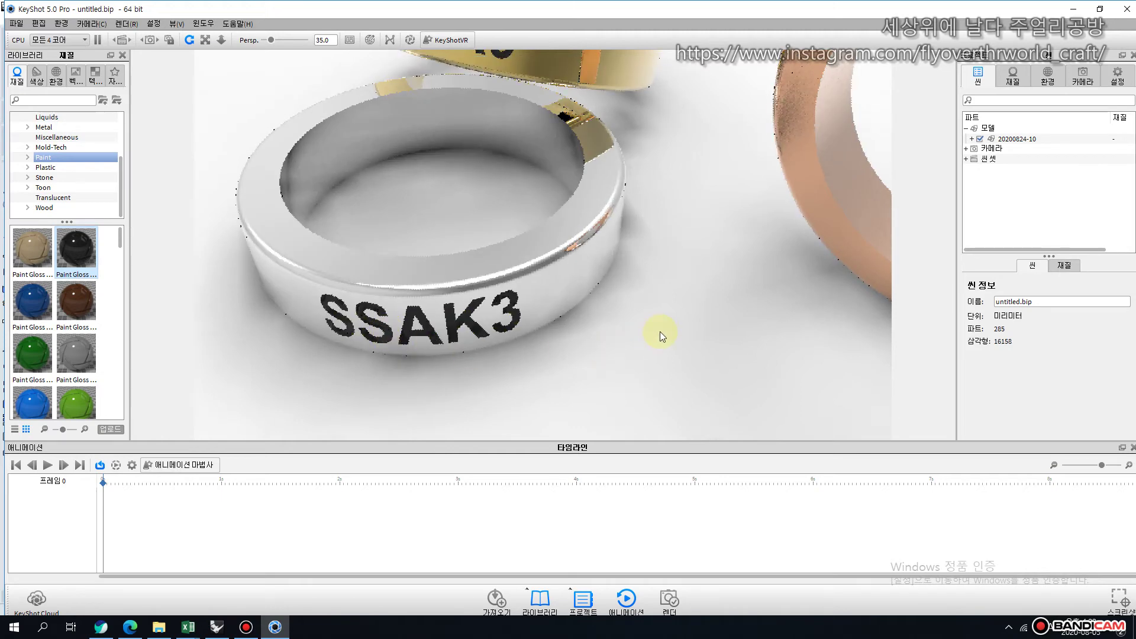
# Frame all three rings together in the camera view with their SSAK3 lettering facing the viewer.
pyautogui.scroll(-2, 660, 332)
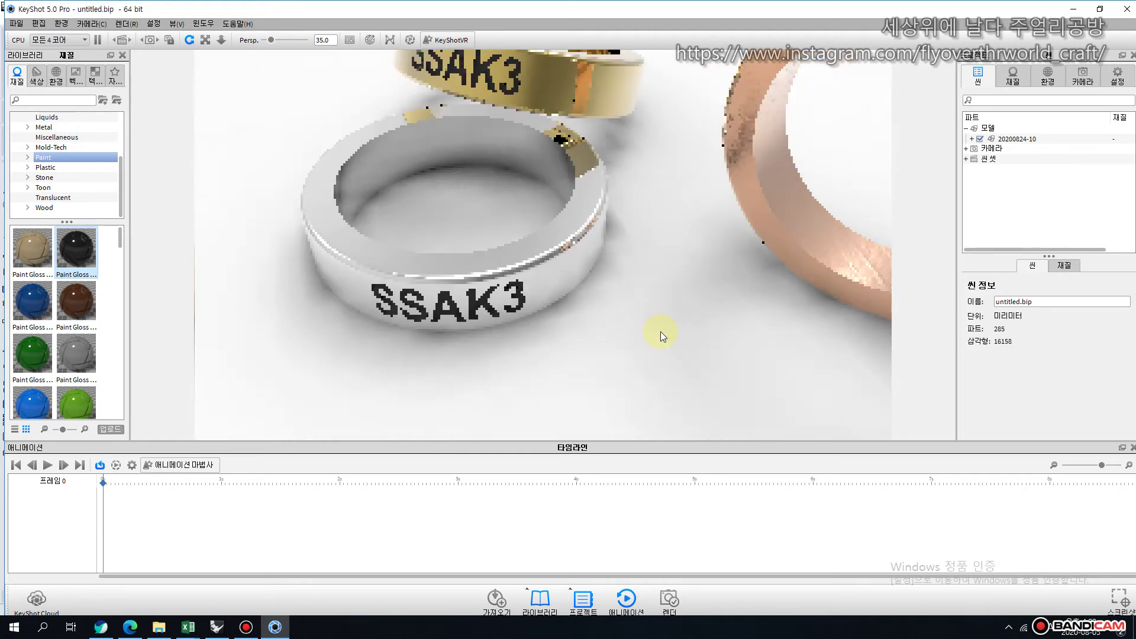
pyautogui.scroll(-1, 660, 331)
pyautogui.scroll(-3, 661, 331)
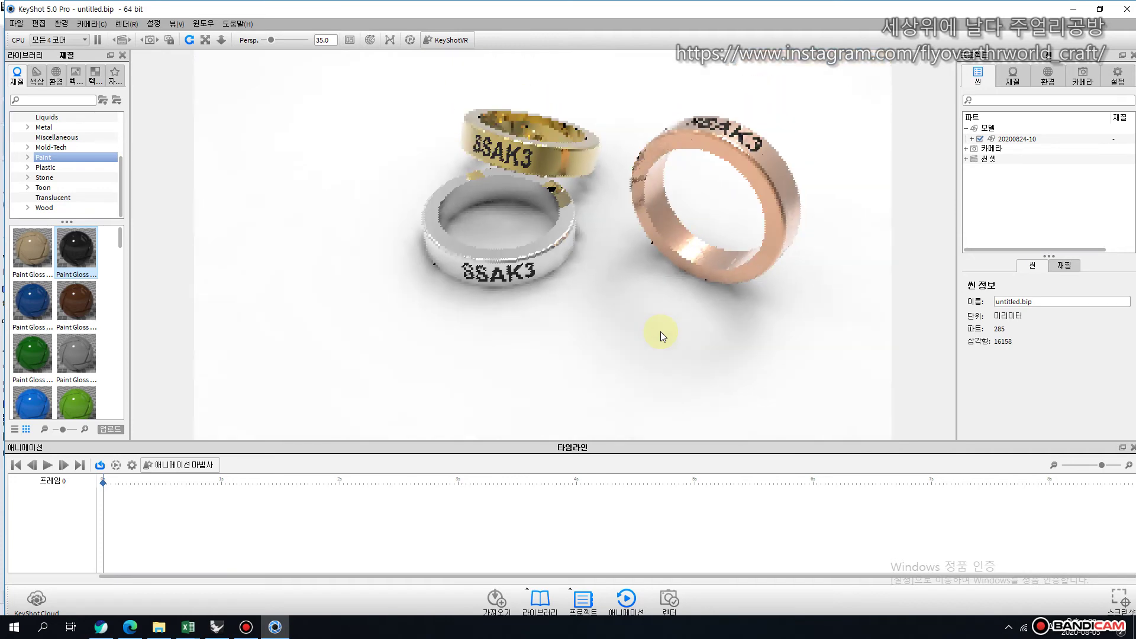
pyautogui.moveTo(623, 271); pyautogui.dragTo(545, 311)
pyautogui.scroll(3, 566, 322)
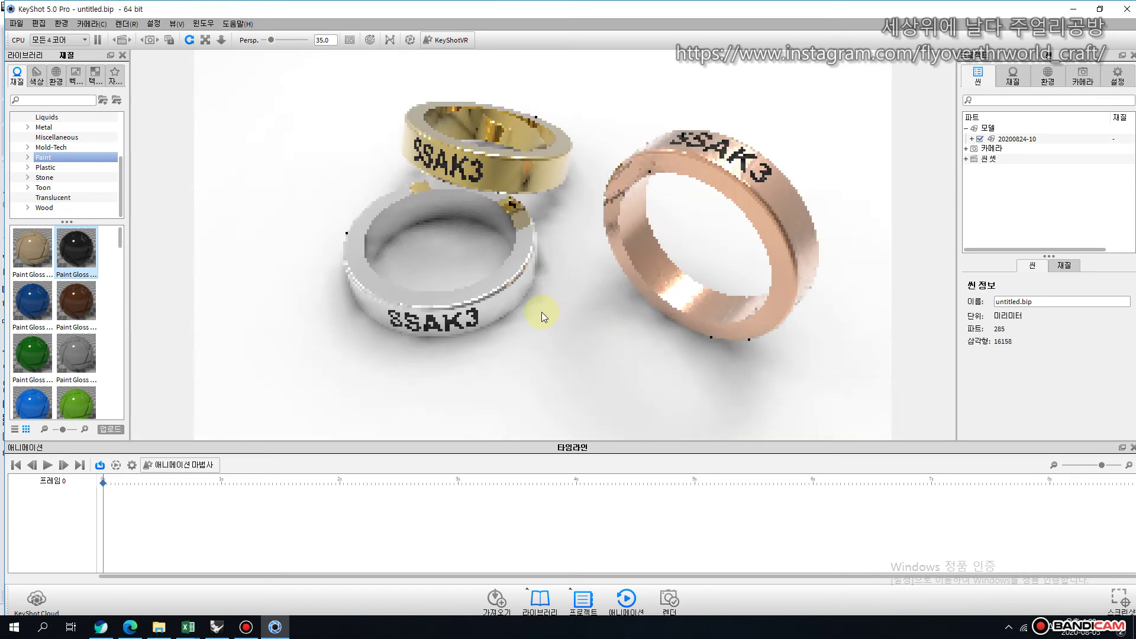
pyautogui.scroll(-2, 554, 305)
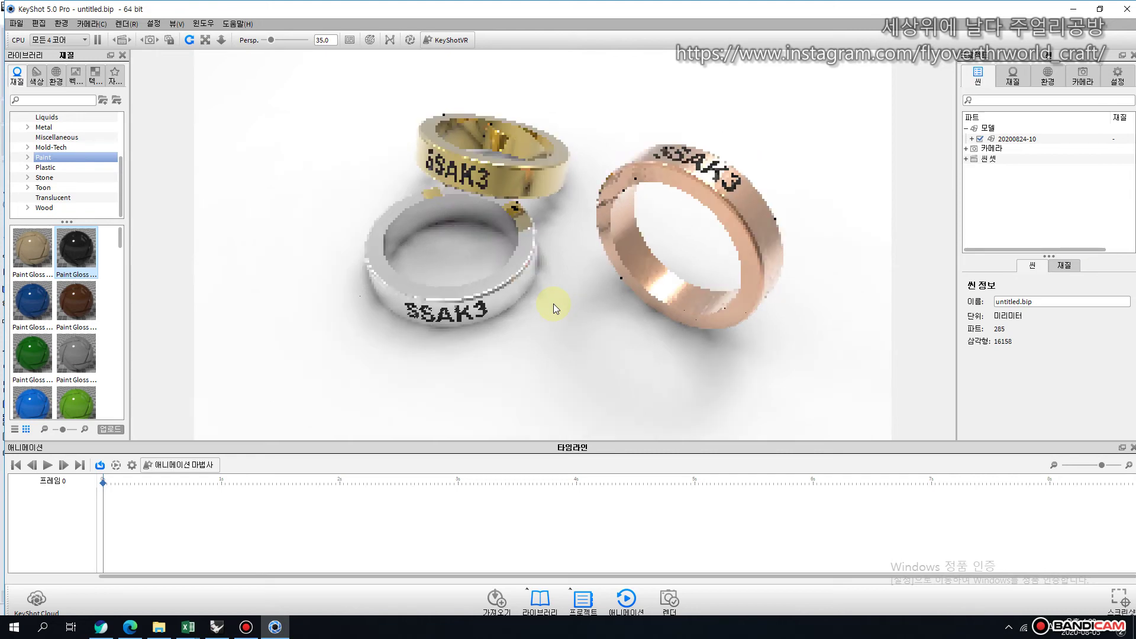
pyautogui.scroll(1, 554, 304)
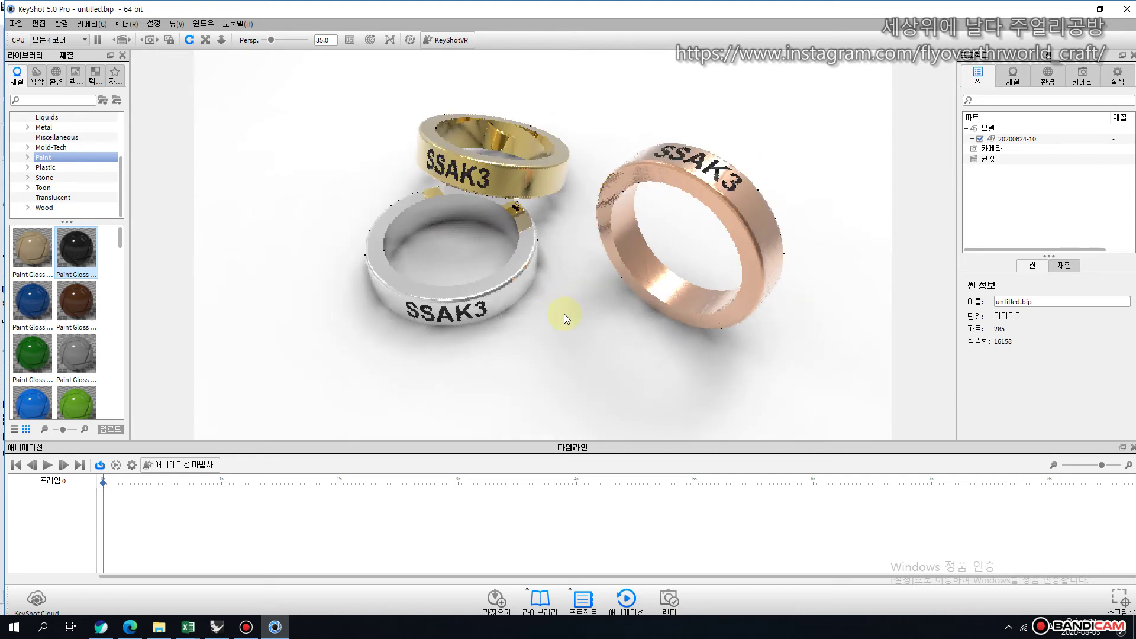
pyautogui.moveTo(570, 315); pyautogui.dragTo(571, 314)
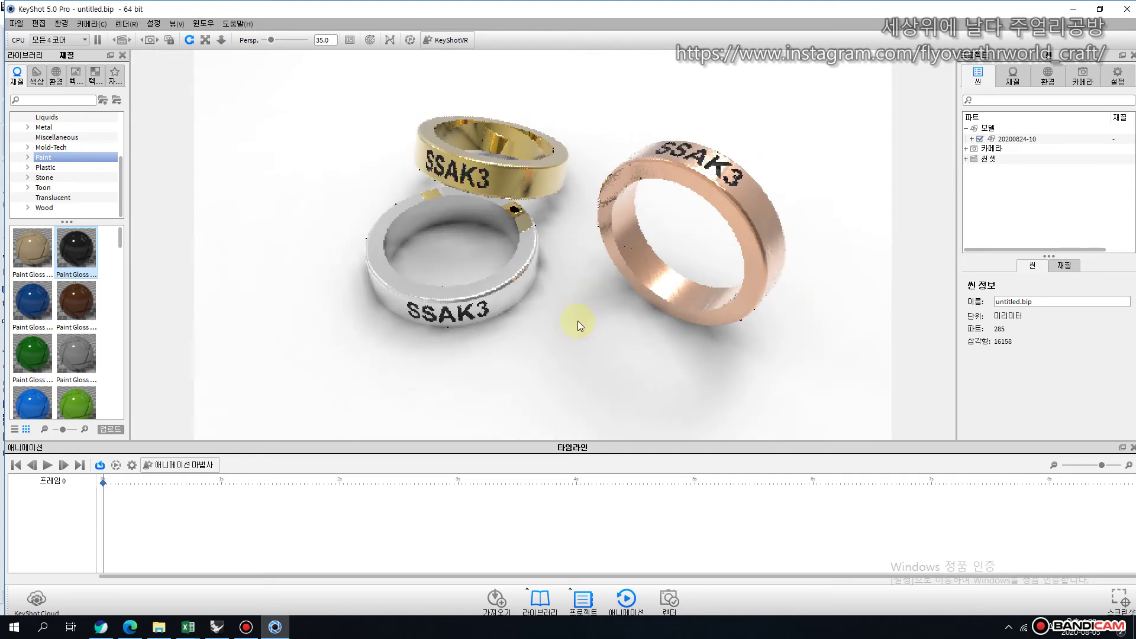
# Render the scene as a JPEG still image using the 1920 x 1075 resolution preset.
pyautogui.click(667, 600)
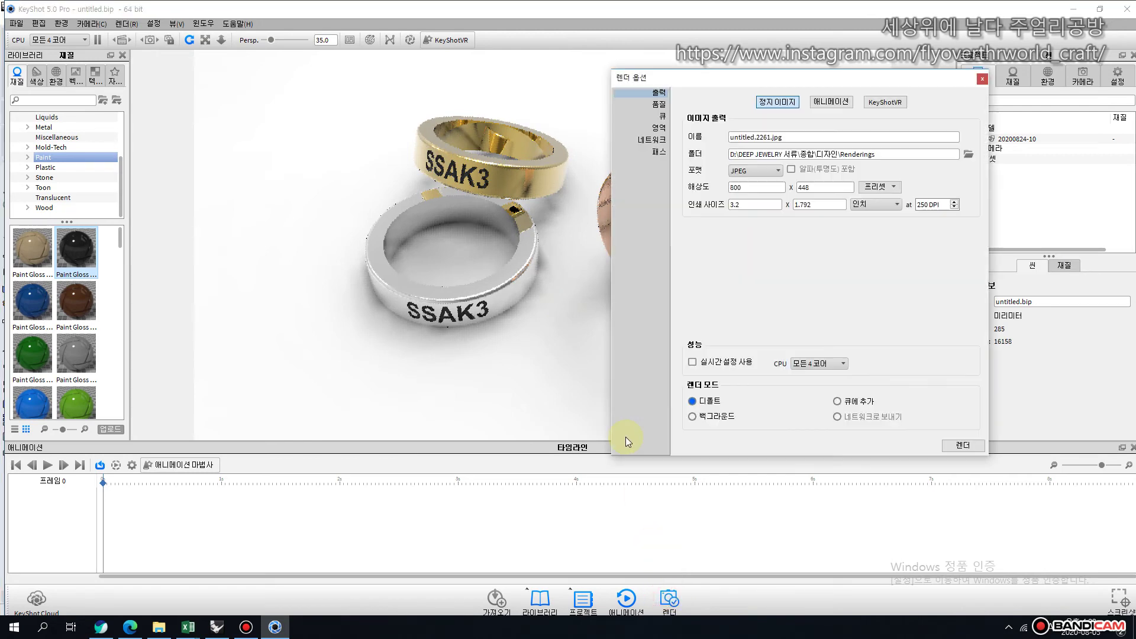
pyautogui.click(876, 188)
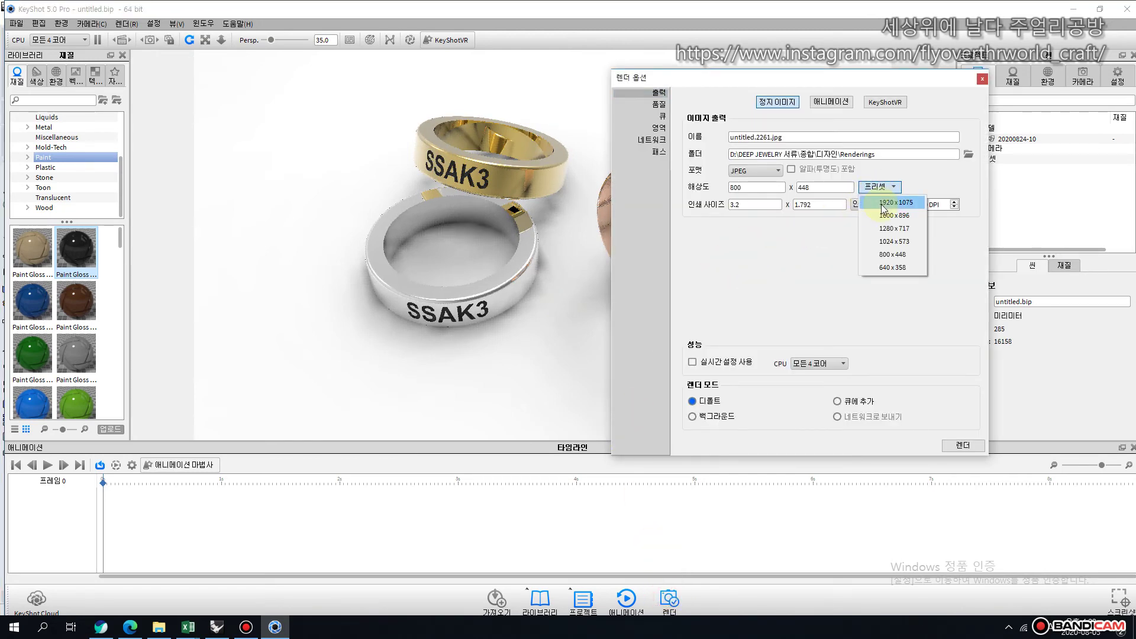
pyautogui.click(888, 211)
pyautogui.click(962, 448)
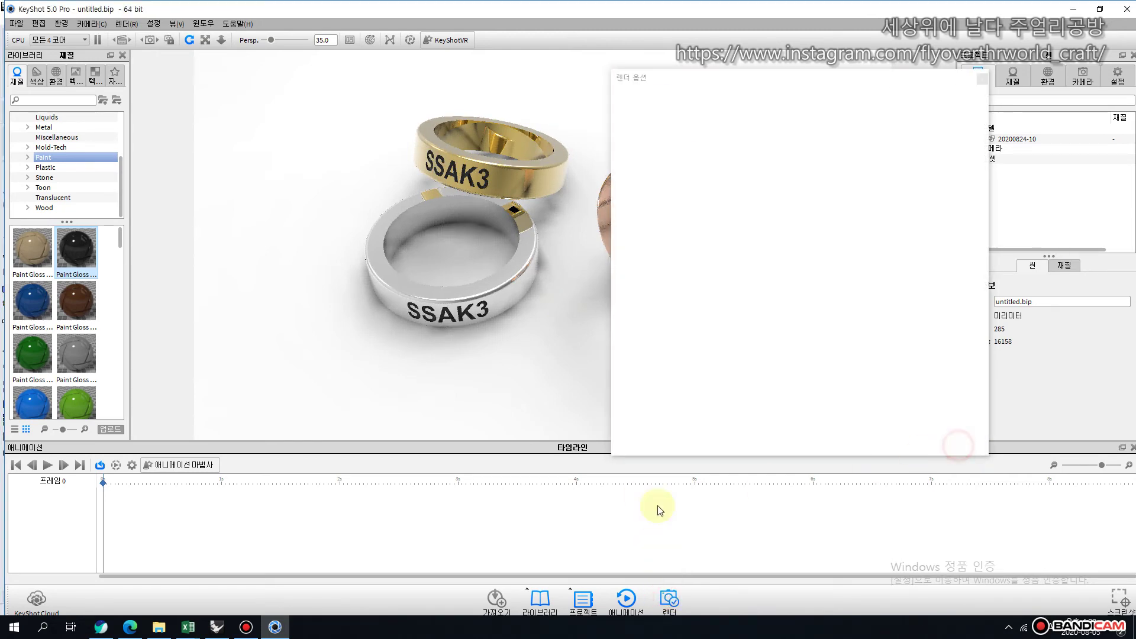